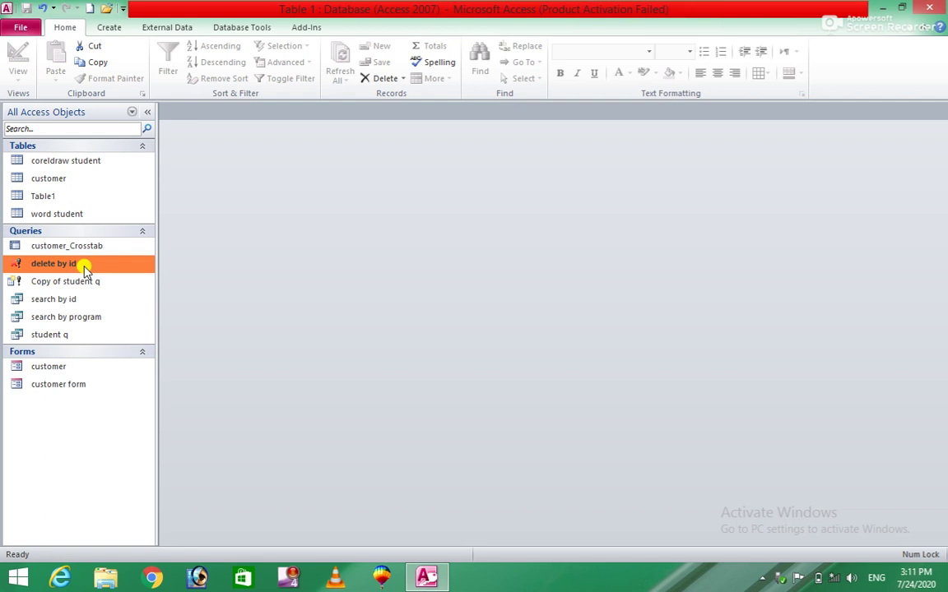
# Create a new macro and add the CloseDatabase action to it
pyautogui.click(58, 197)
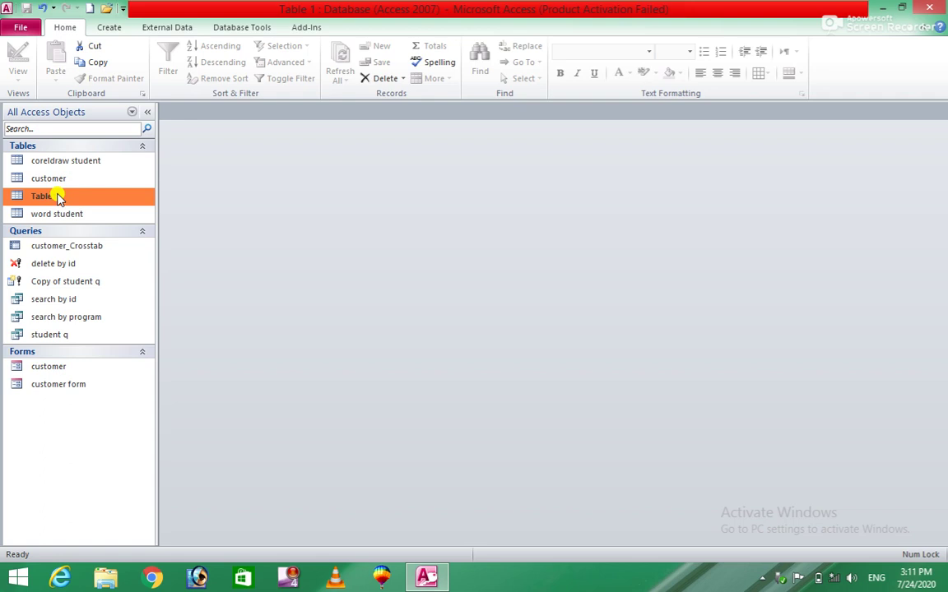
pyautogui.click(111, 28)
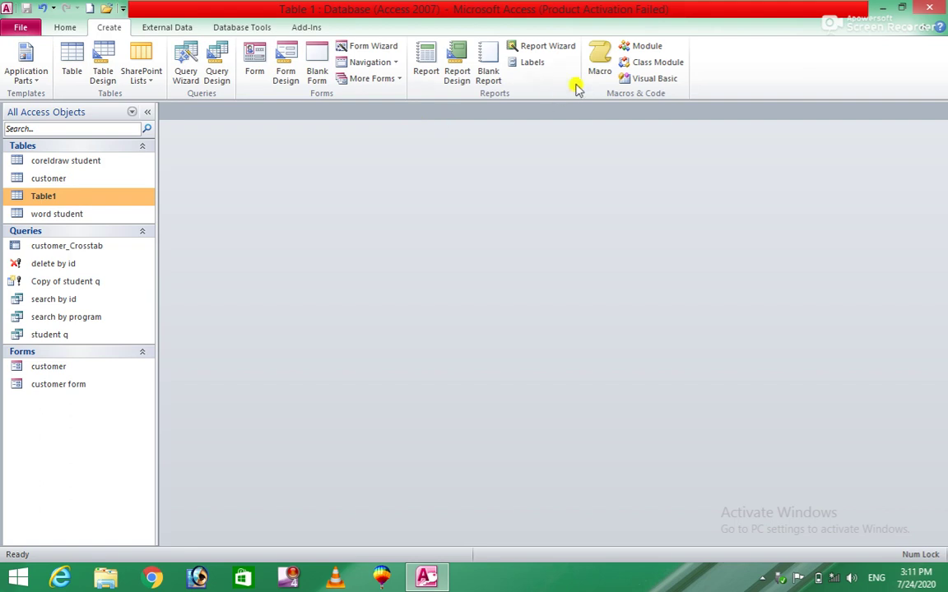
pyautogui.click(600, 71)
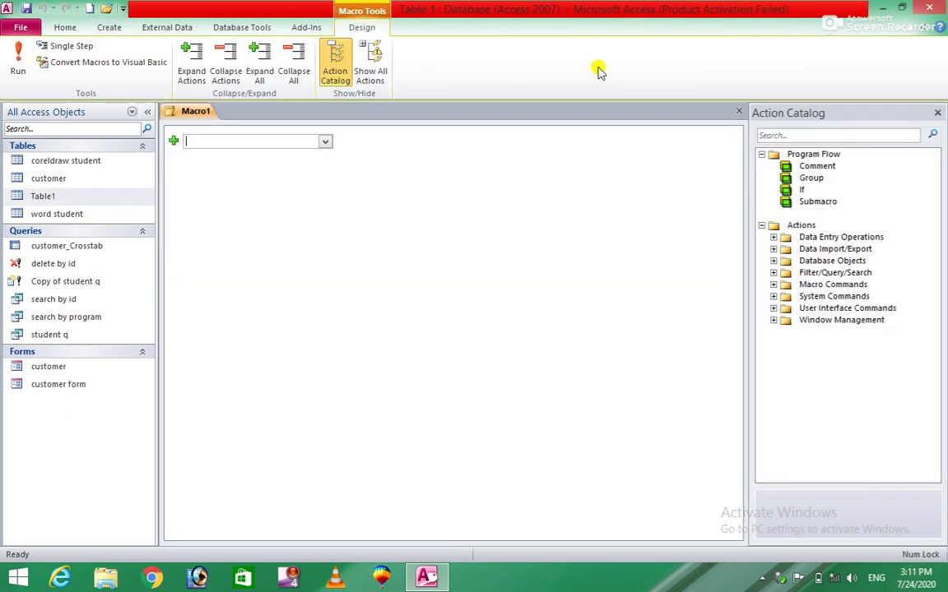
pyautogui.click(325, 142)
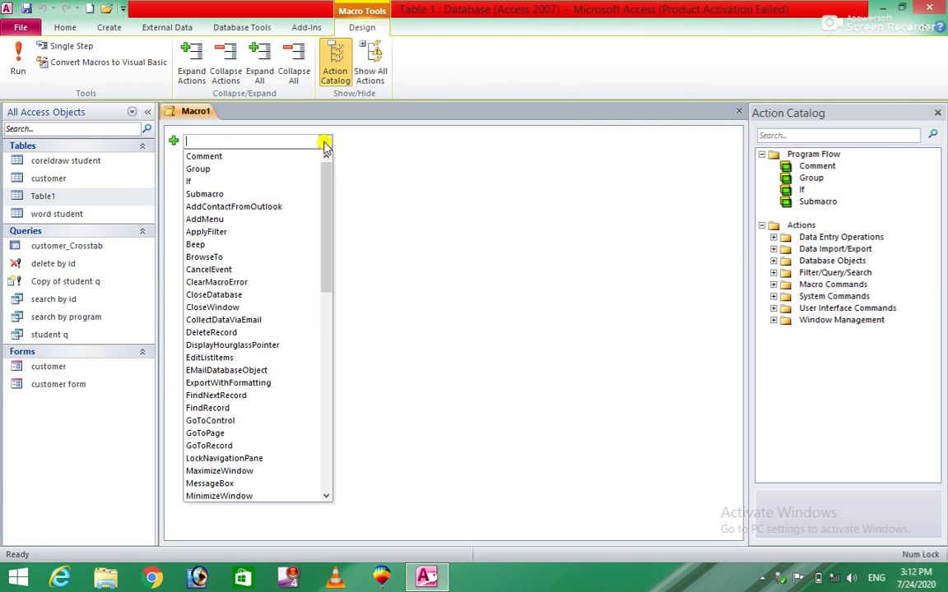
pyautogui.click(218, 295)
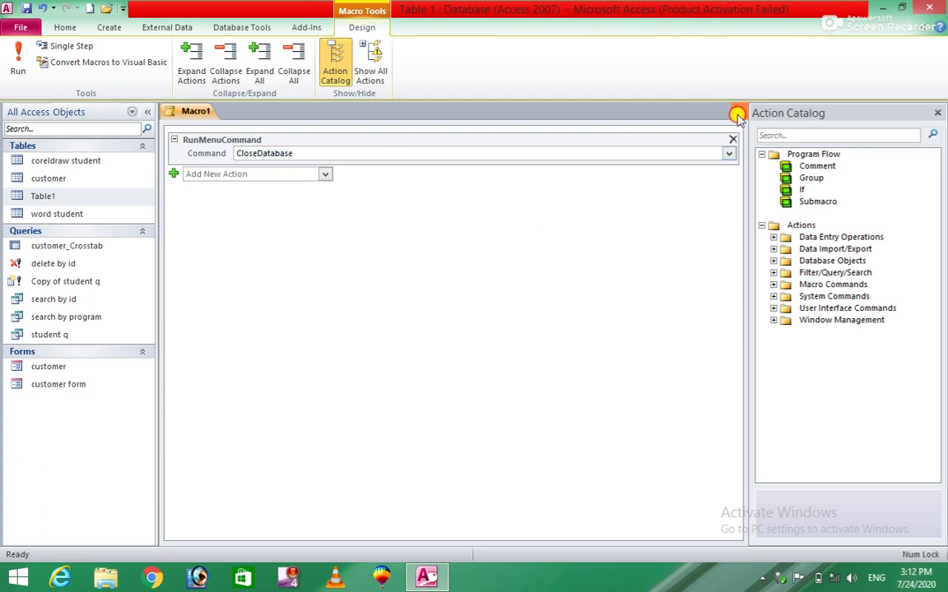
# Close the macro design and save the macro as "close data base"
pyautogui.click(739, 111)
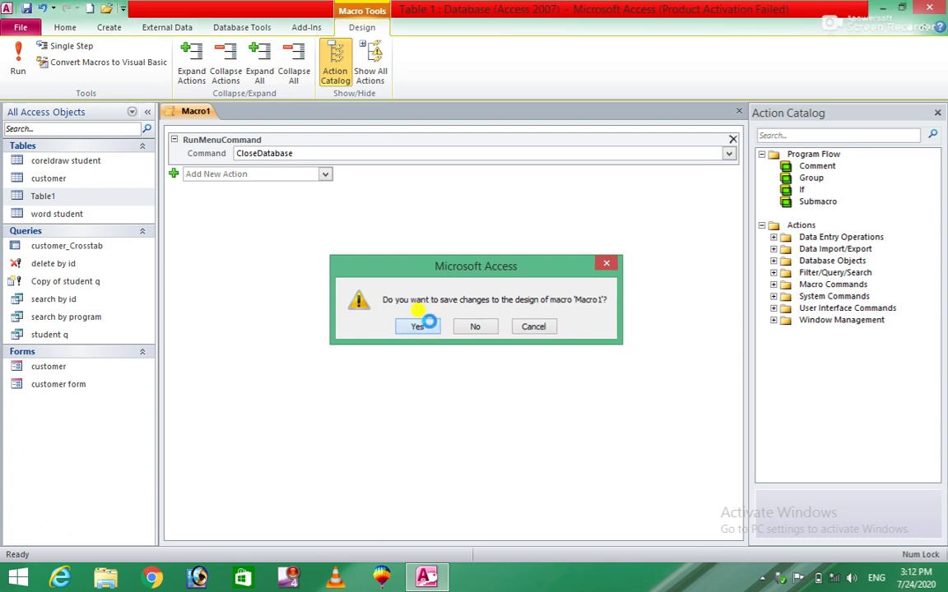
pyautogui.click(420, 326)
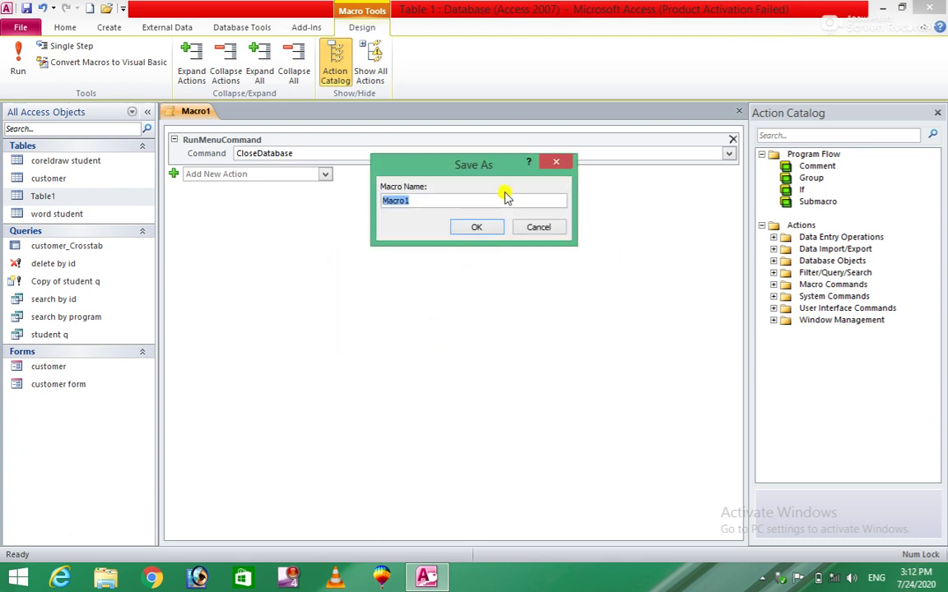
pyautogui.write('close data base')
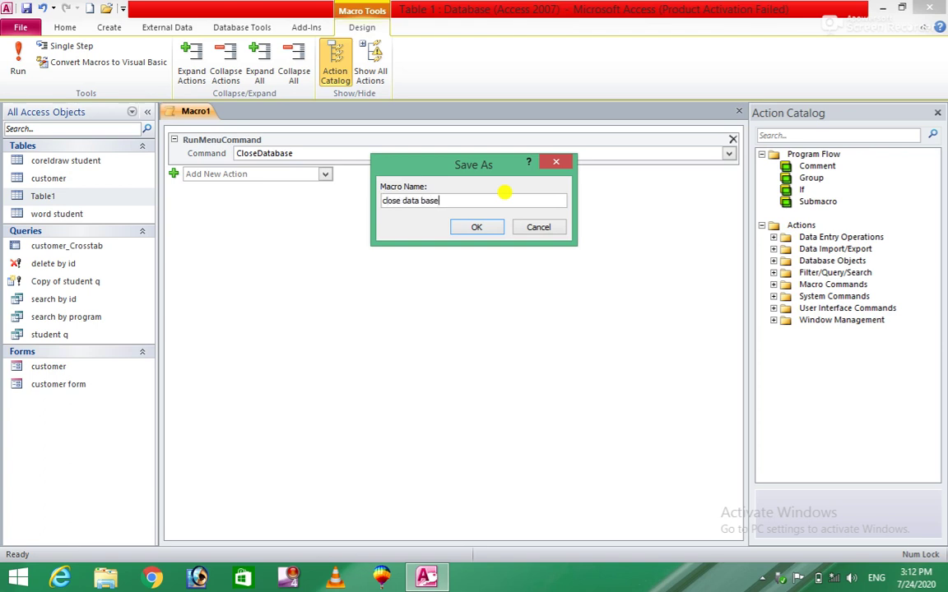
pyautogui.click(476, 228)
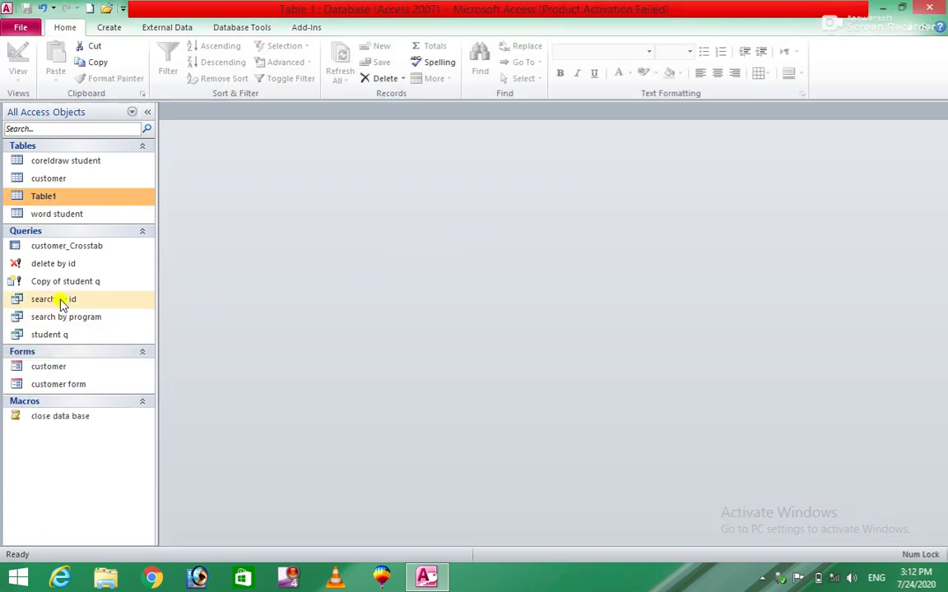
# Create a second macro and add the CancelEvent action to it
pyautogui.click(60, 420)
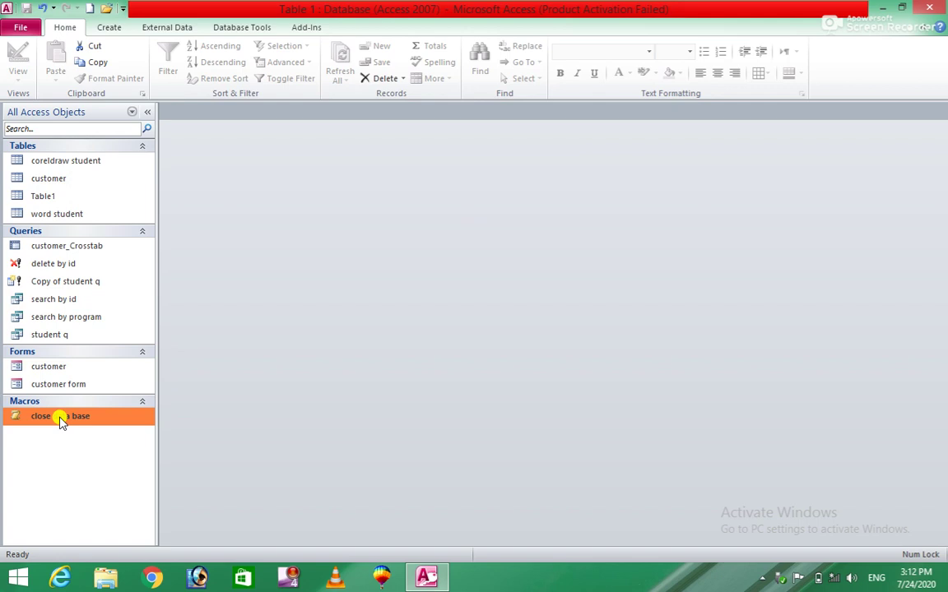
pyautogui.click(86, 198)
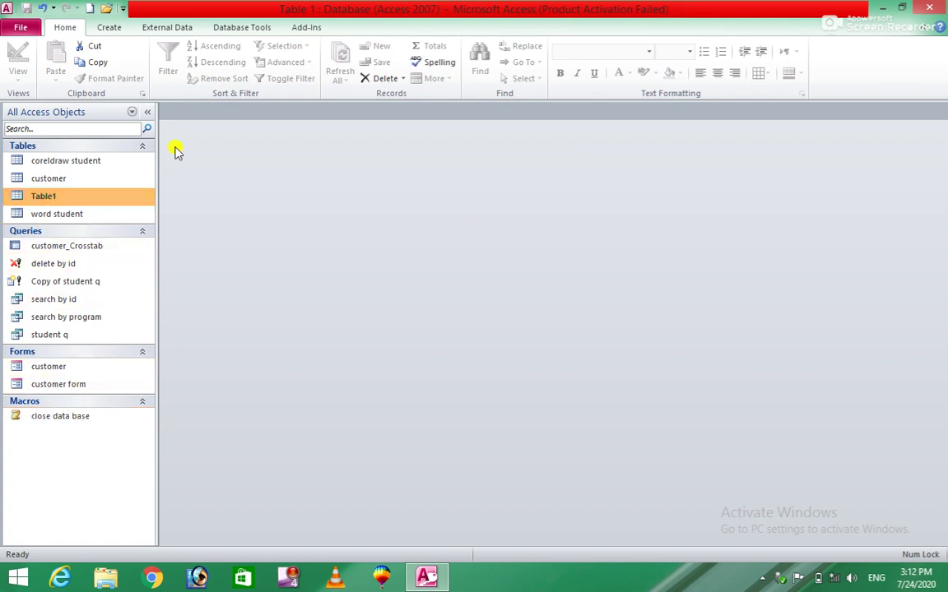
pyautogui.click(106, 26)
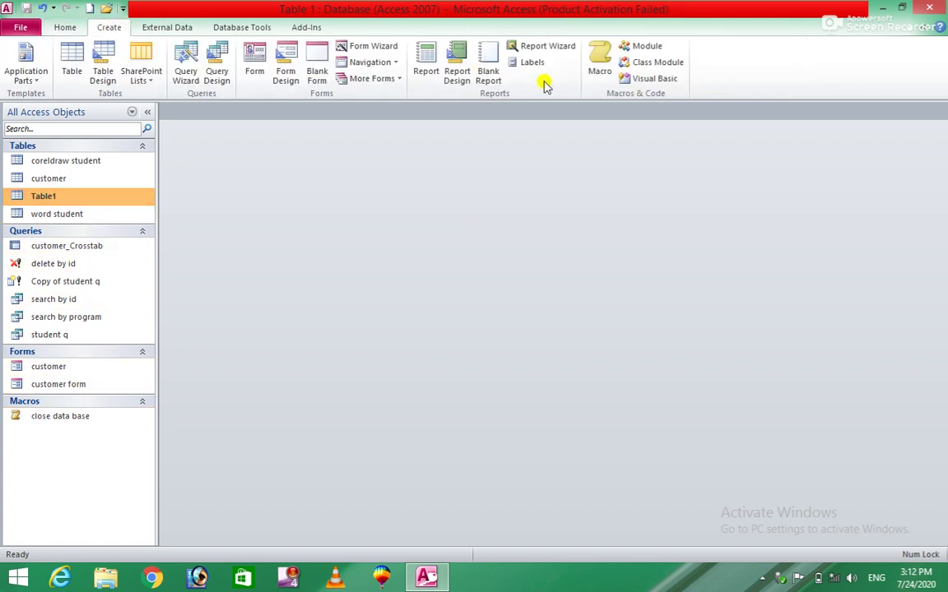
pyautogui.click(600, 62)
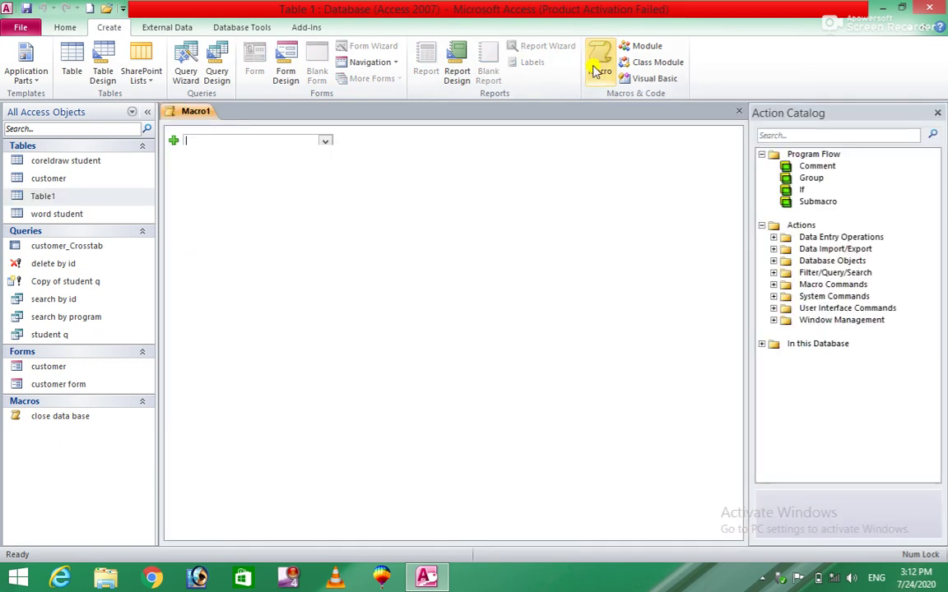
pyautogui.click(326, 142)
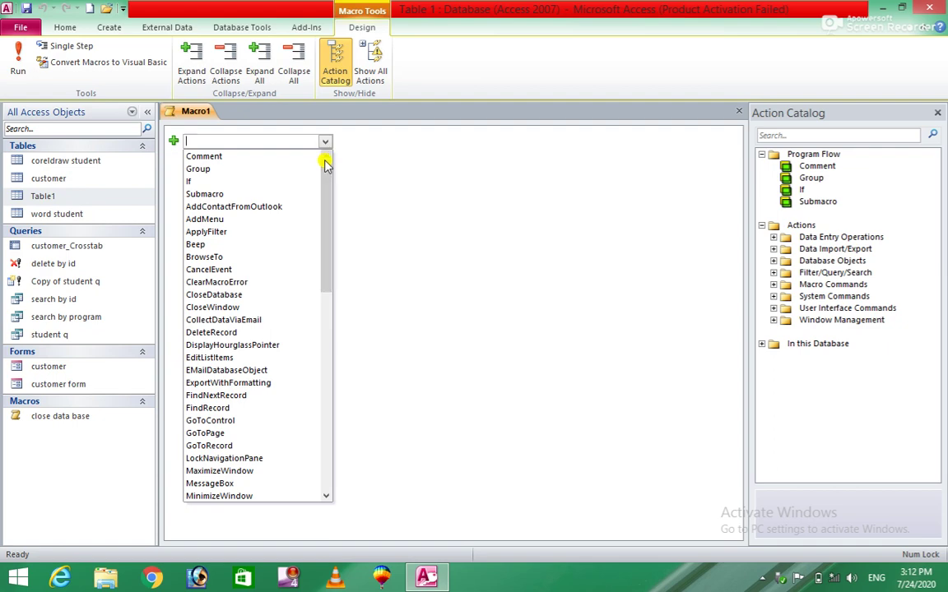
pyautogui.click(325, 163)
pyautogui.moveTo(325, 177); pyautogui.dragTo(326, 415)
pyautogui.scroll(20, 360, 245)
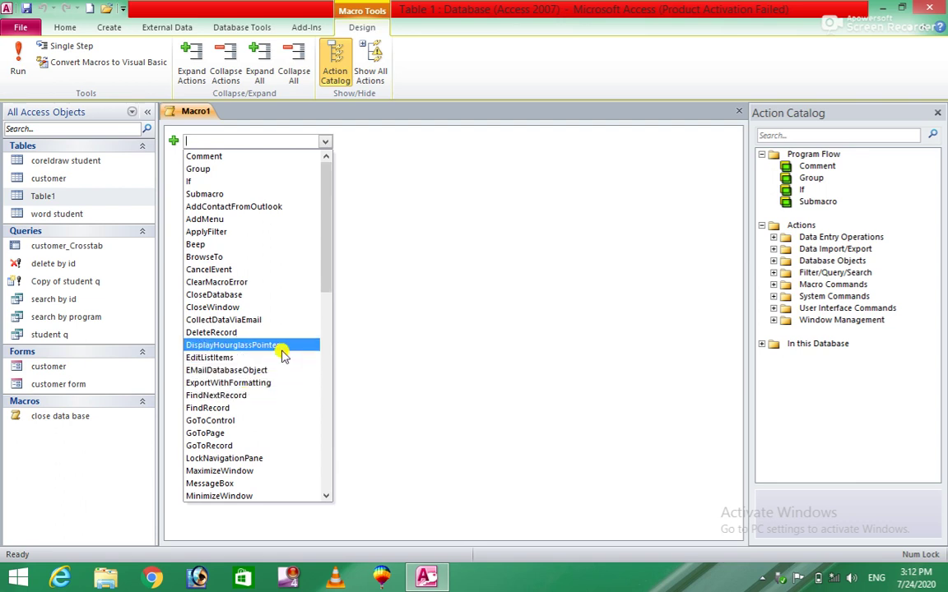
pyautogui.click(264, 270)
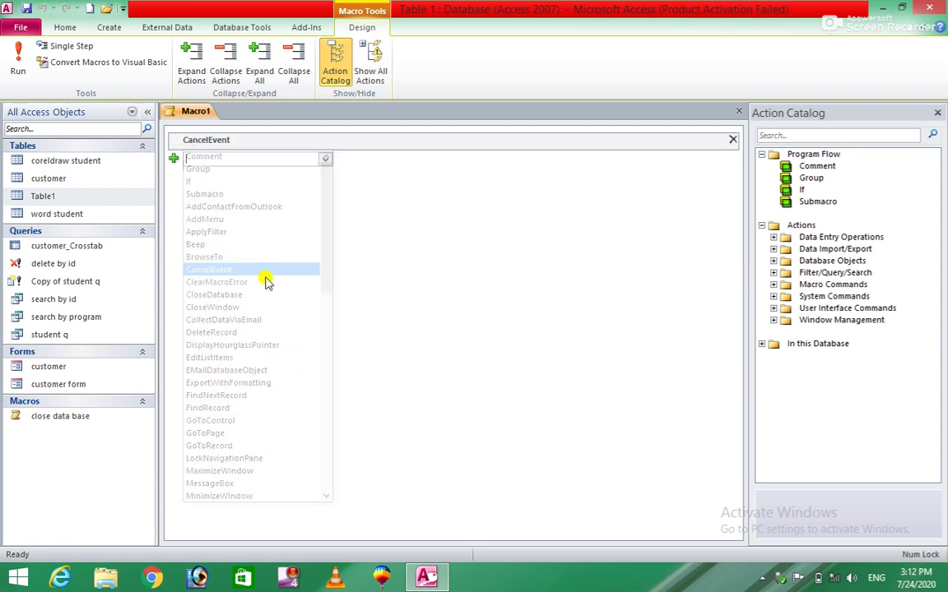
# Add an OpenQuery action below CancelEvent and choose "delete by id" as its query
pyautogui.click(325, 160)
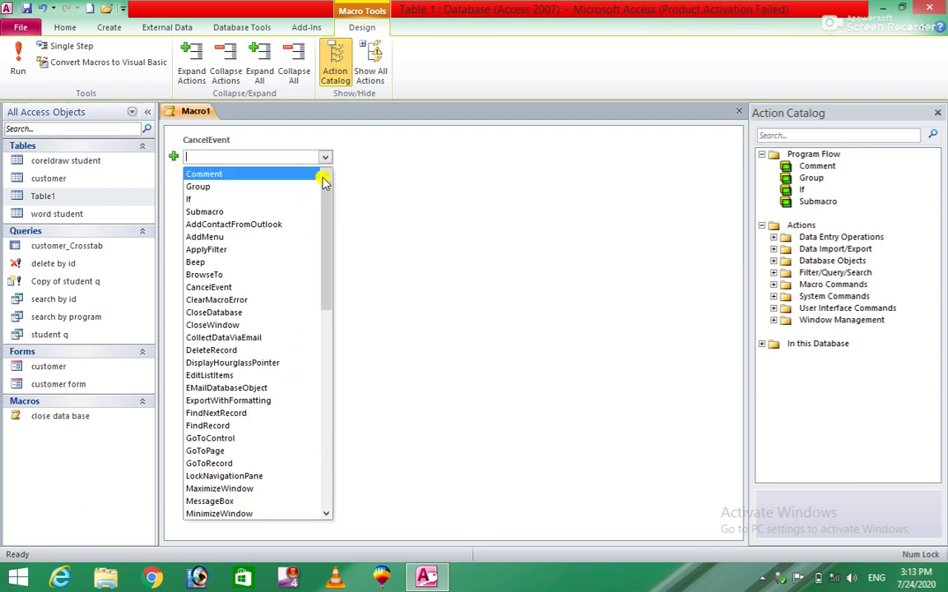
pyautogui.moveTo(325, 182); pyautogui.dragTo(324, 249)
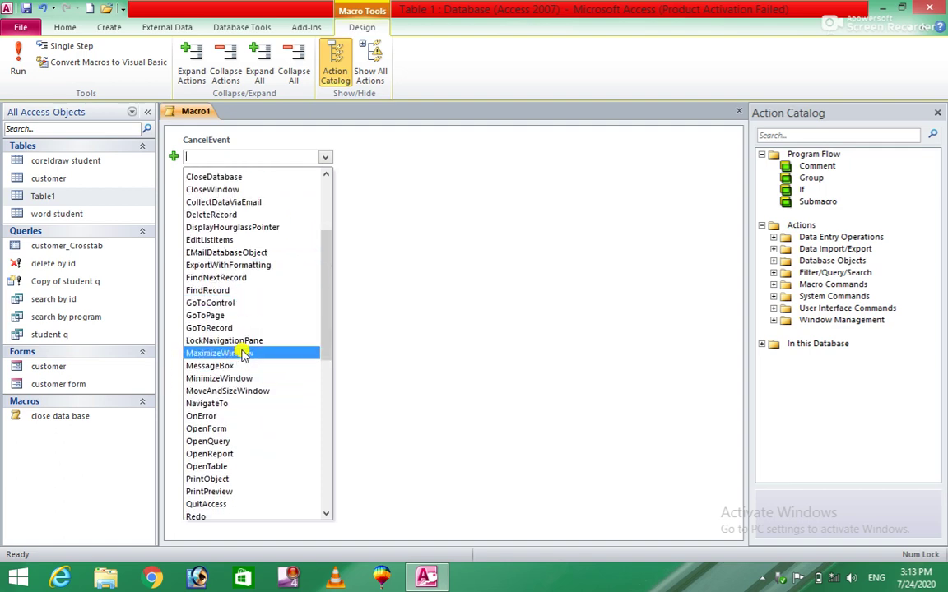
pyautogui.click(233, 442)
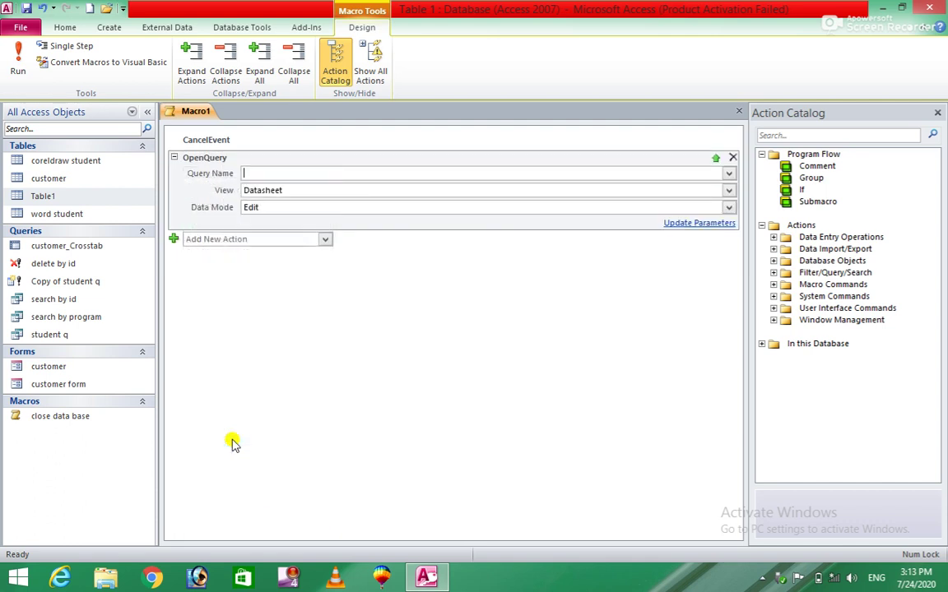
pyautogui.click(728, 174)
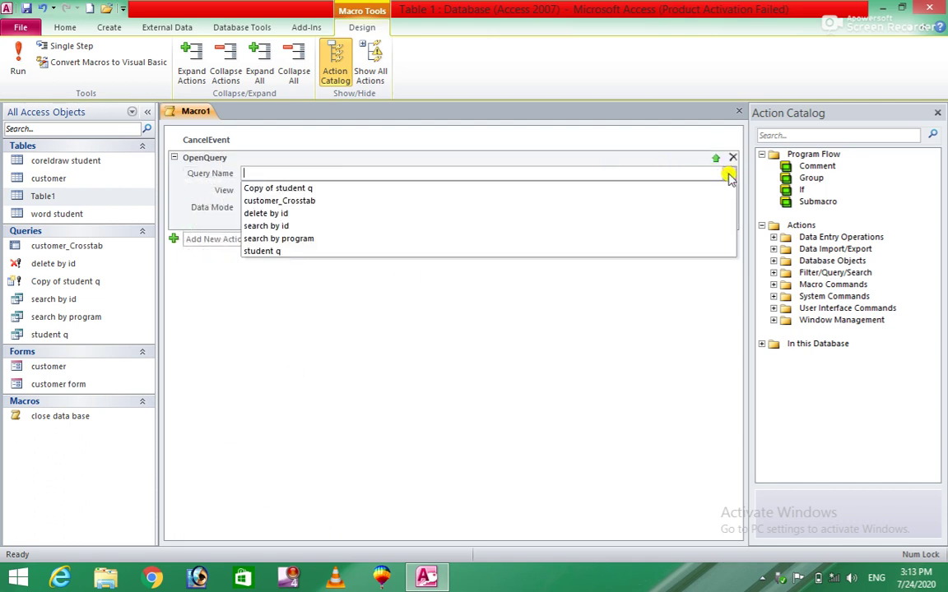
pyautogui.click(362, 213)
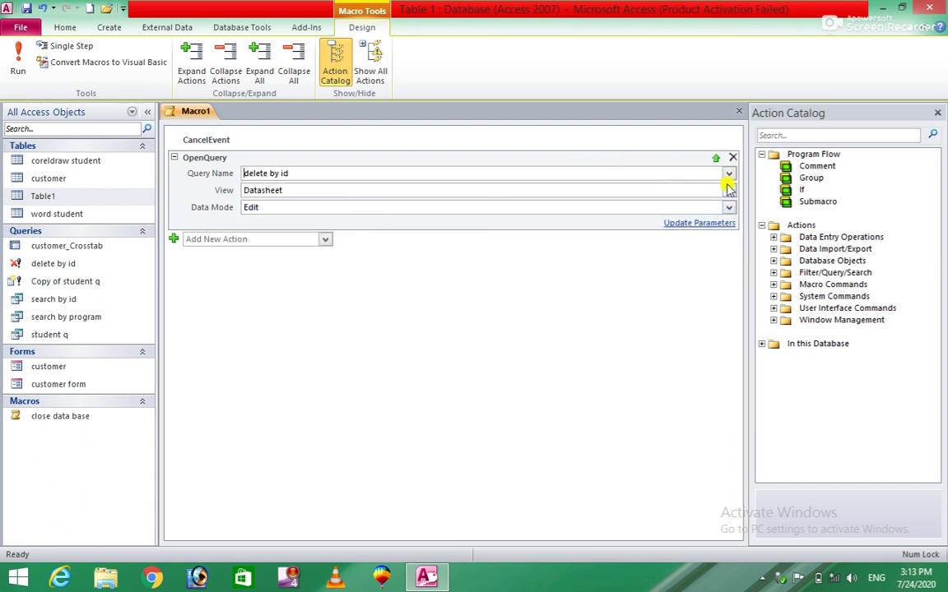
# Set the OpenQuery action's view to Datasheet and its data mode to Edit
pyautogui.click(728, 190)
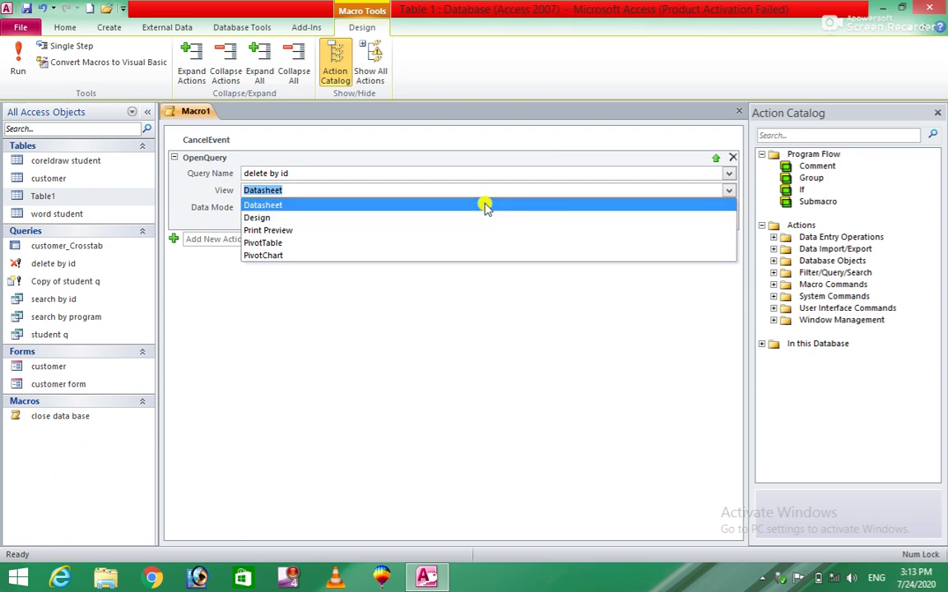
pyautogui.click(486, 205)
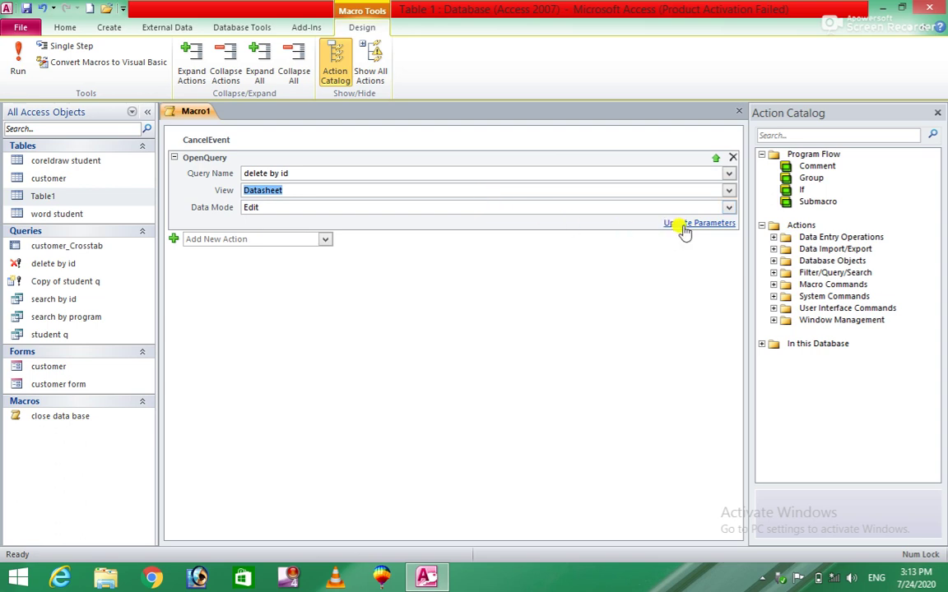
pyautogui.click(729, 207)
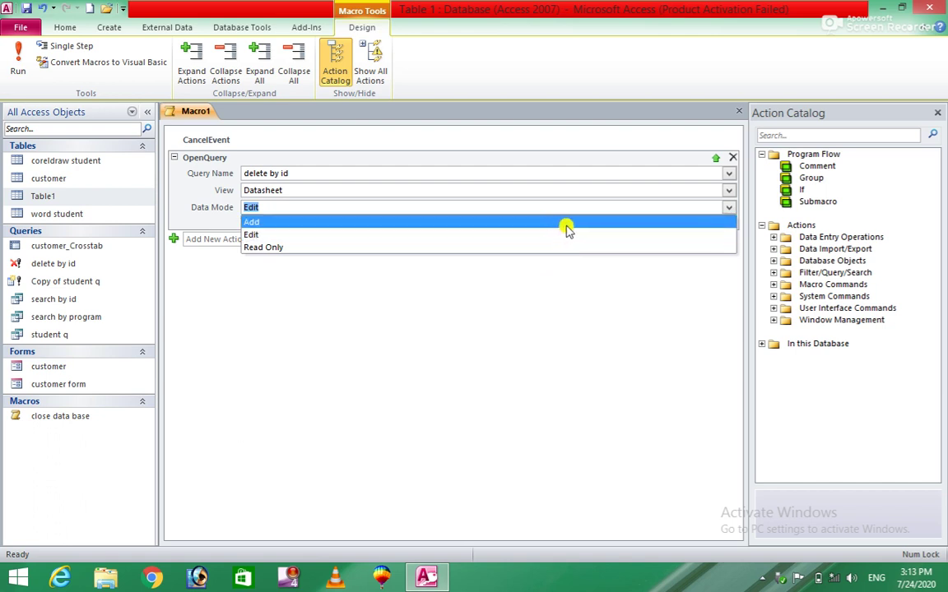
pyautogui.click(566, 224)
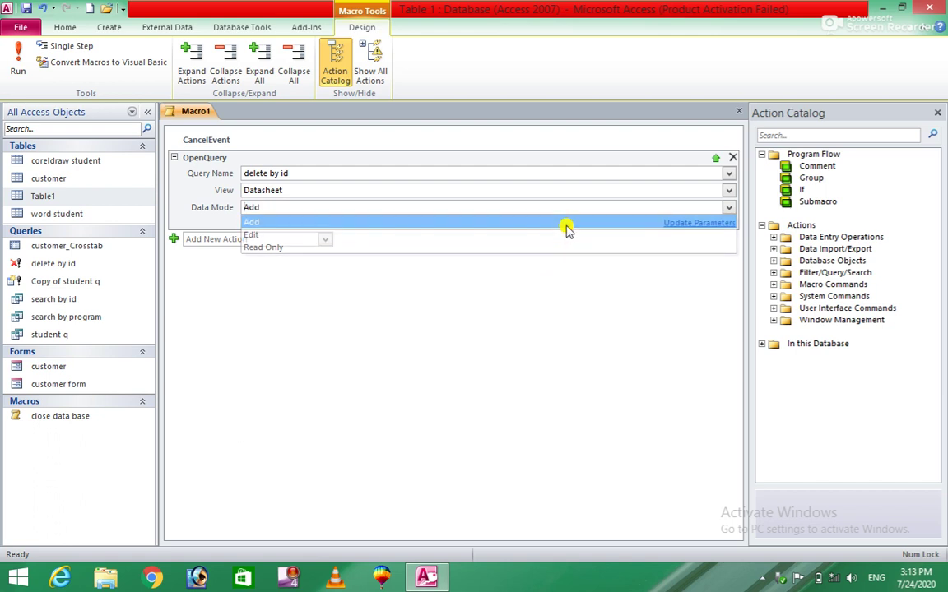
pyautogui.click(728, 207)
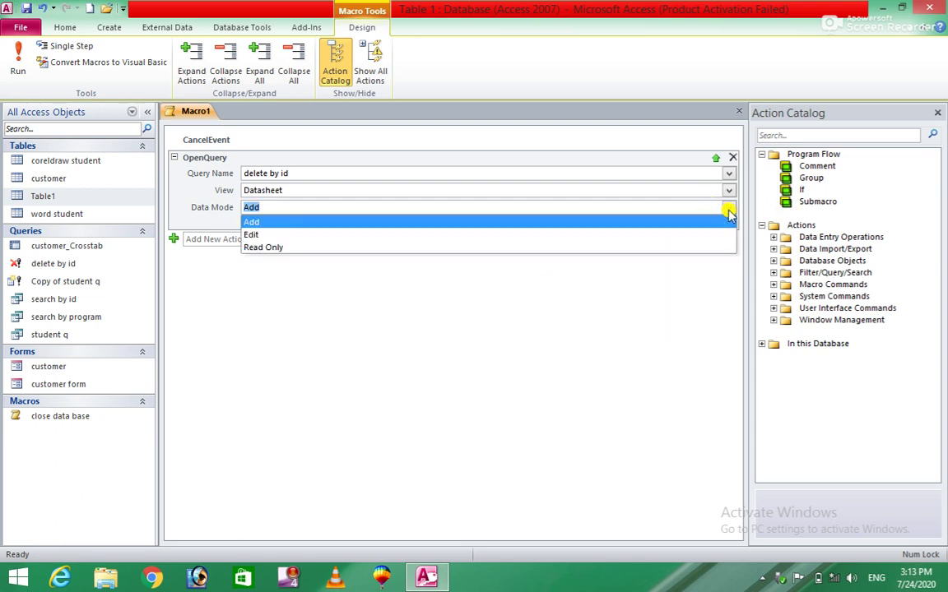
pyautogui.click(425, 236)
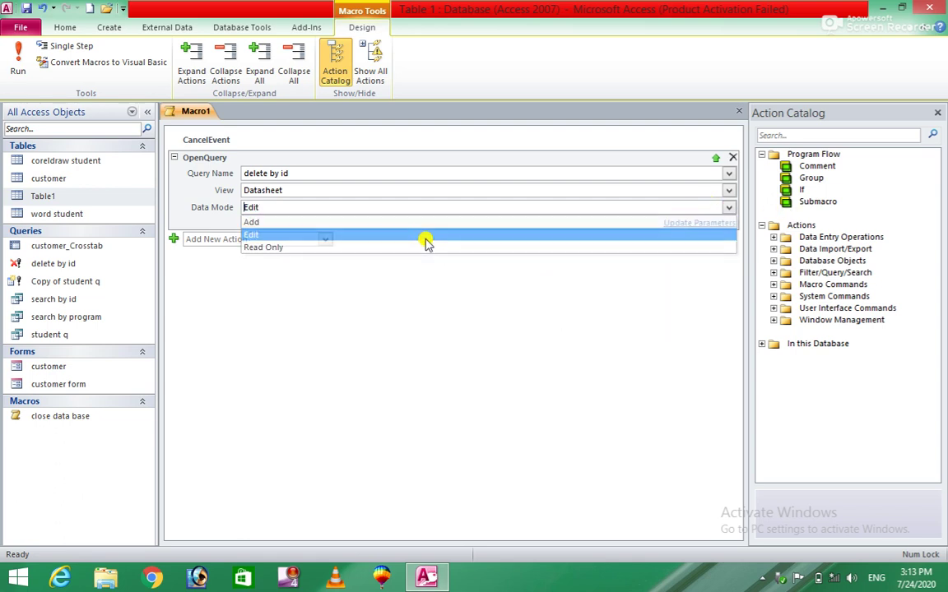
# Close the macro design and save the macro as "delete by id"
pyautogui.click(737, 112)
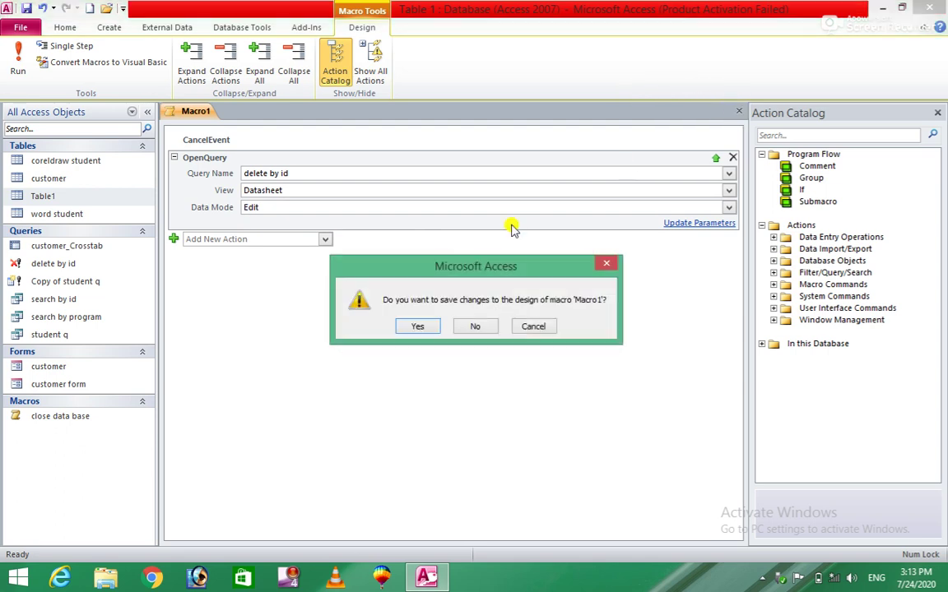
pyautogui.click(428, 327)
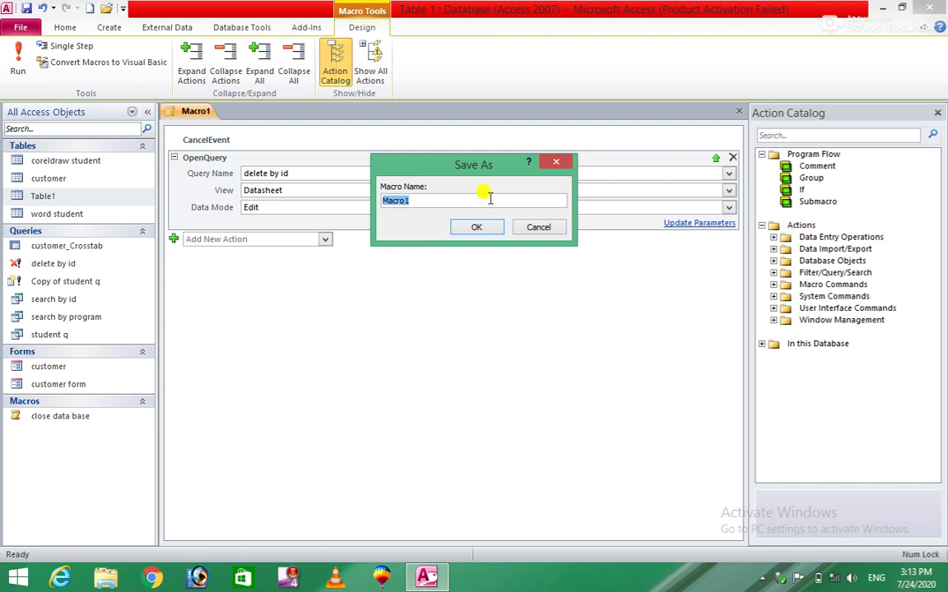
pyautogui.write('delete by id')
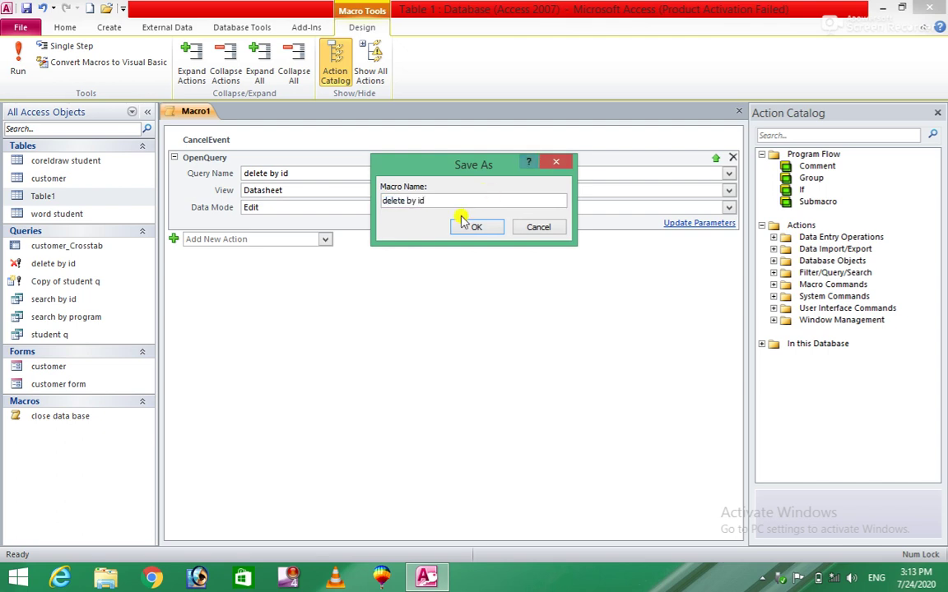
pyautogui.click(461, 226)
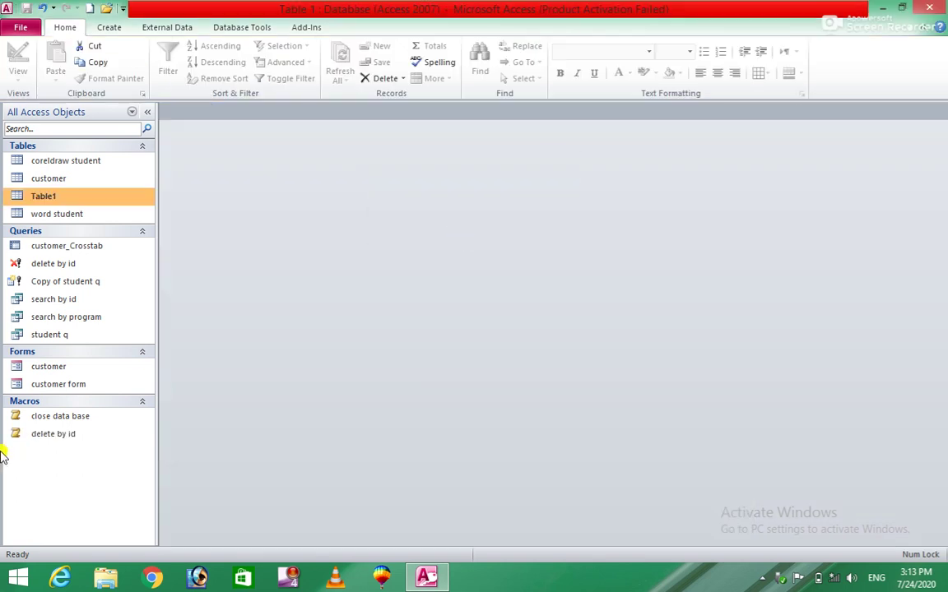
# Test the "delete by id" query up to its id prompt without entering an id
pyautogui.doubleClick(82, 266)
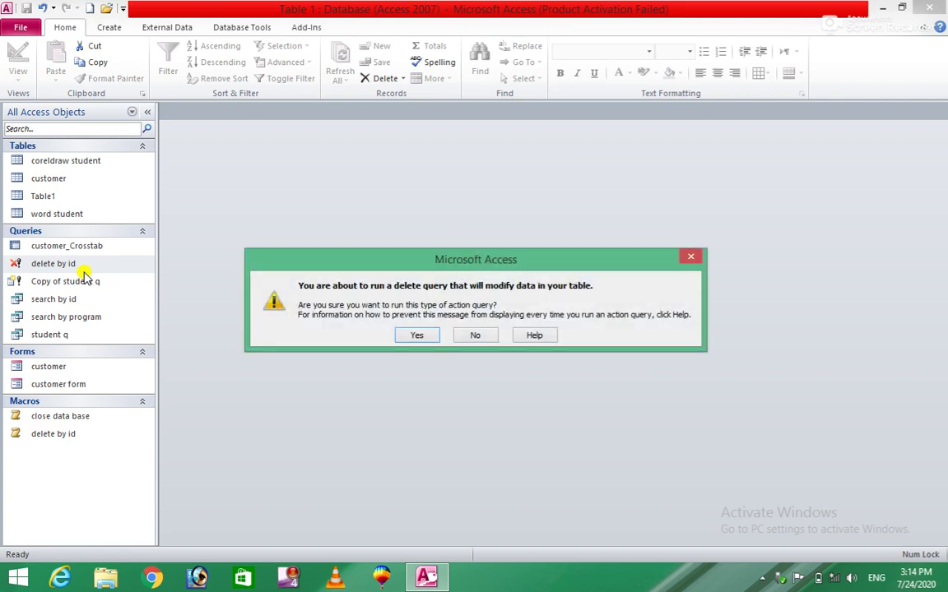
pyautogui.click(472, 335)
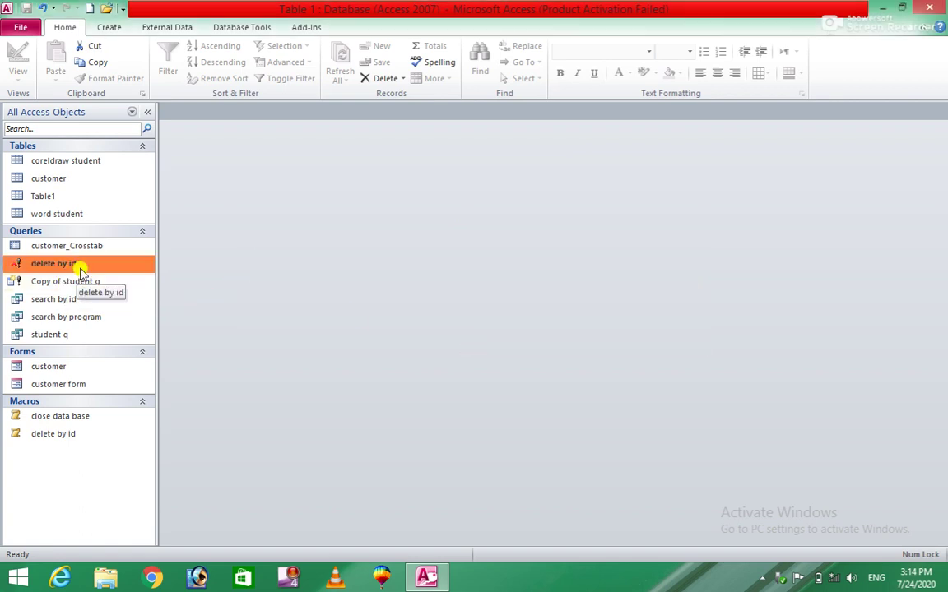
pyautogui.doubleClick(73, 263)
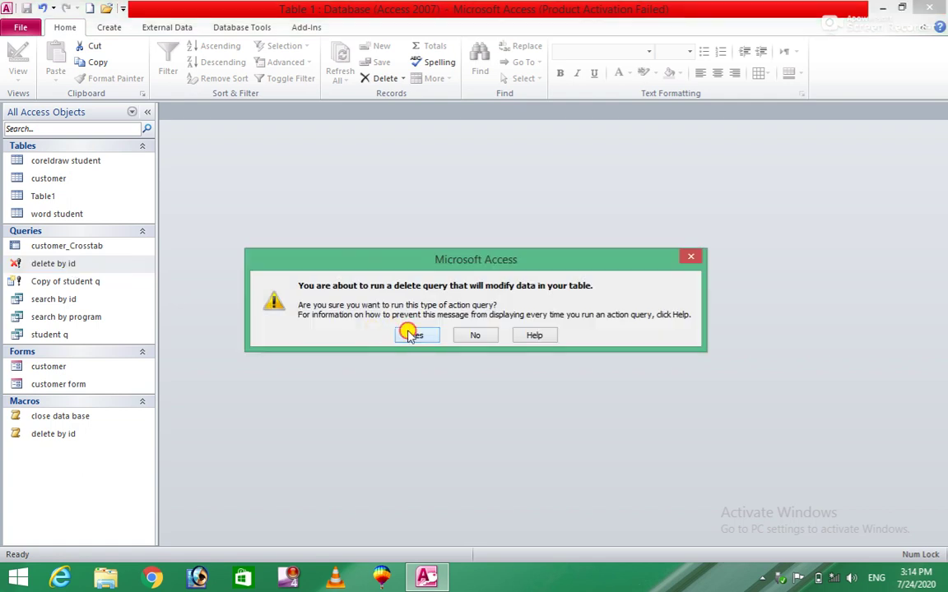
pyautogui.click(410, 333)
pyautogui.click(48, 438)
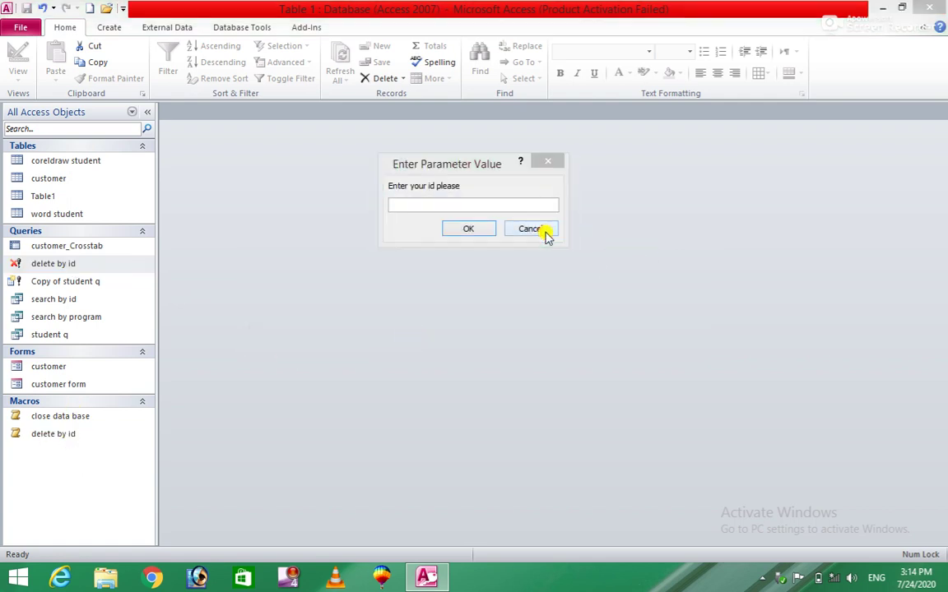
# Dismiss the id prompt and create a new macro with a CloseDatabase action
pyautogui.click(520, 232)
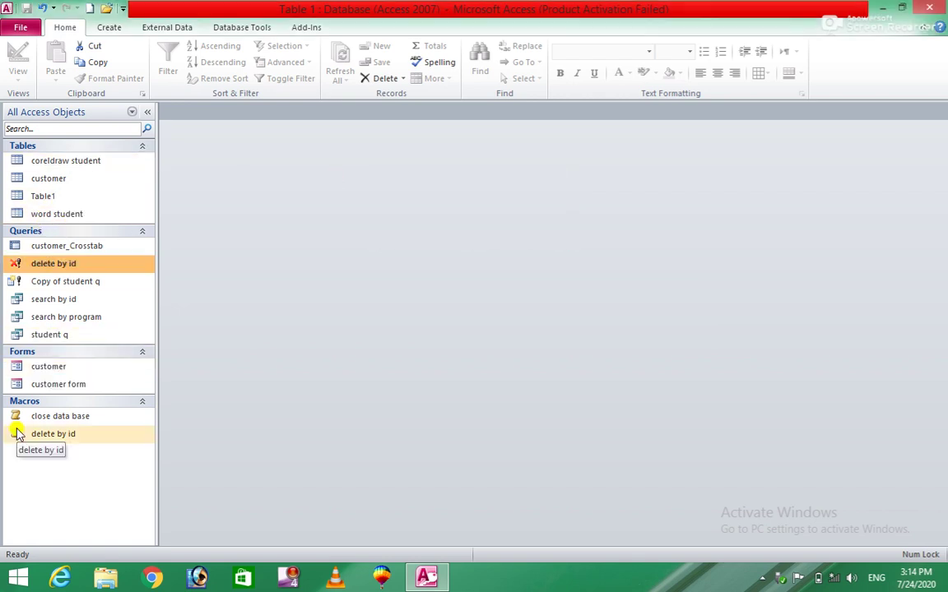
pyautogui.click(111, 27)
pyautogui.click(609, 75)
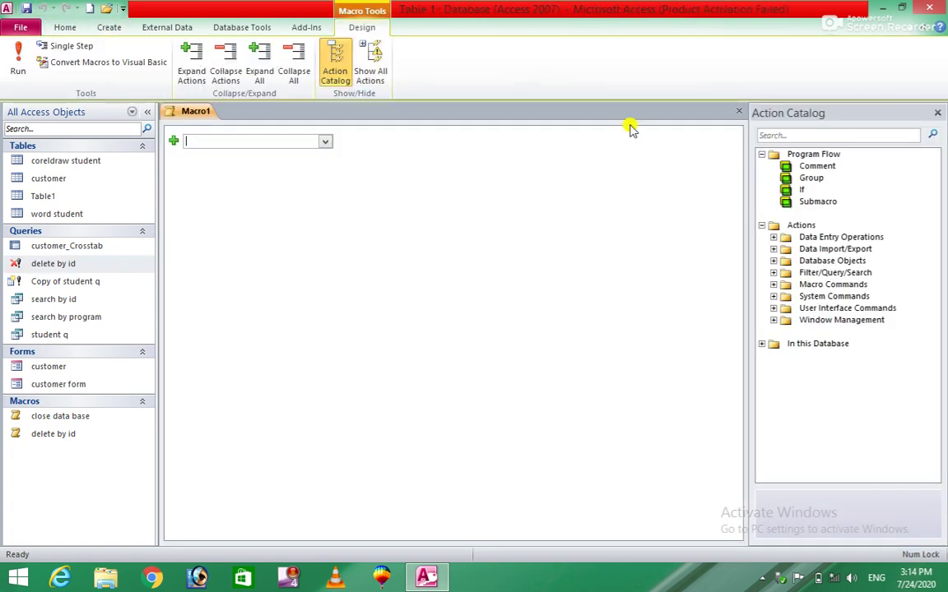
pyautogui.click(325, 144)
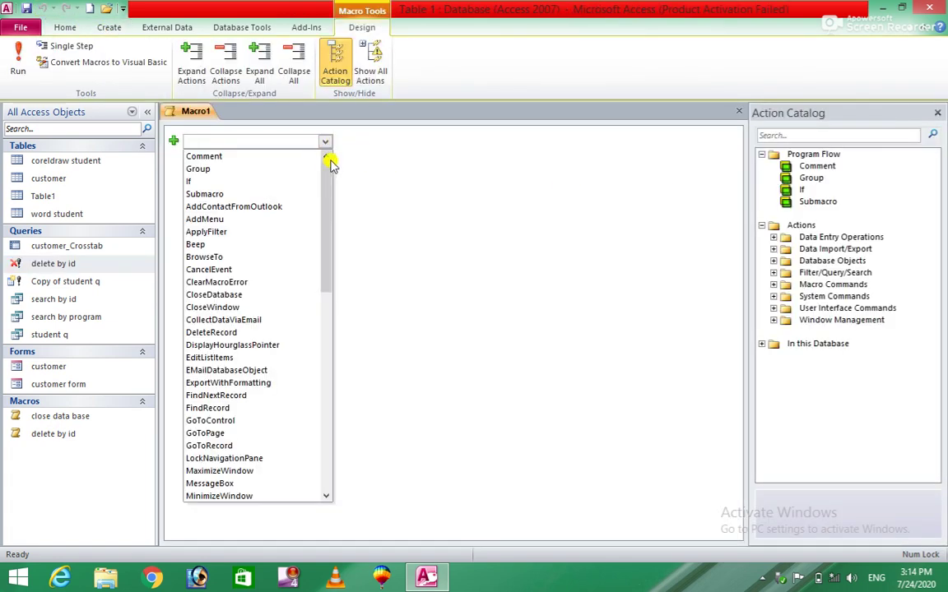
pyautogui.click(330, 170)
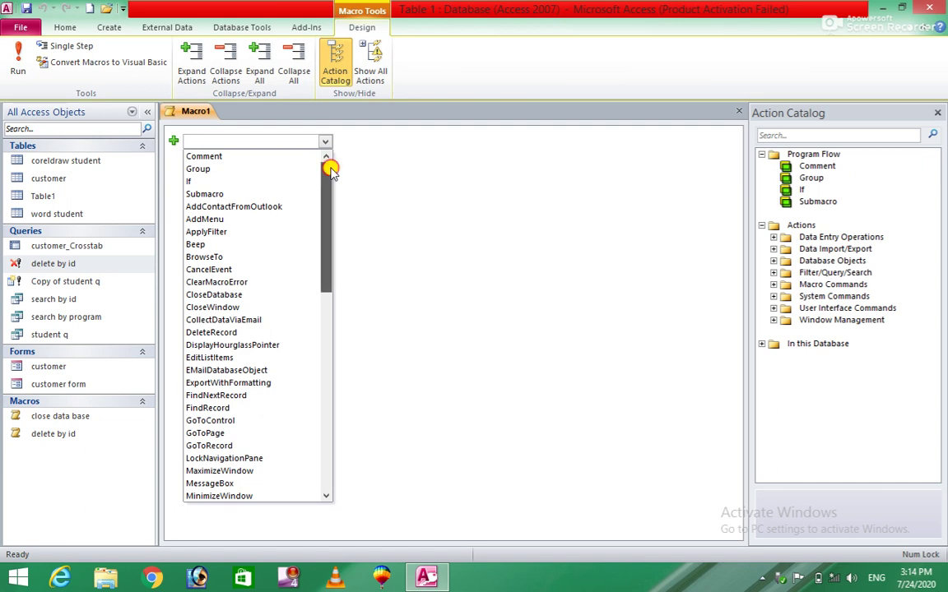
pyautogui.click(213, 296)
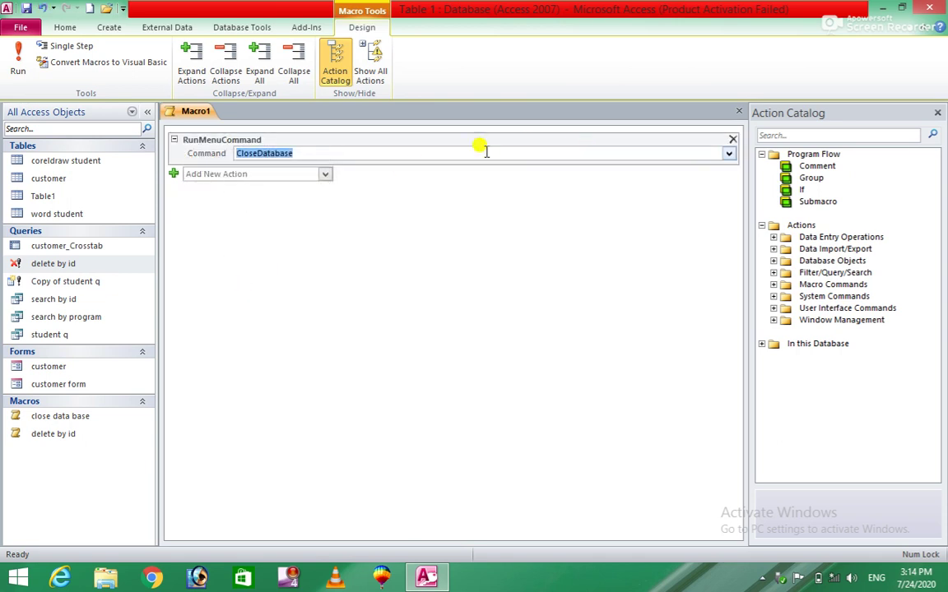
# Set the command of the macro's RunMenuCommand action to Close
pyautogui.click(728, 154)
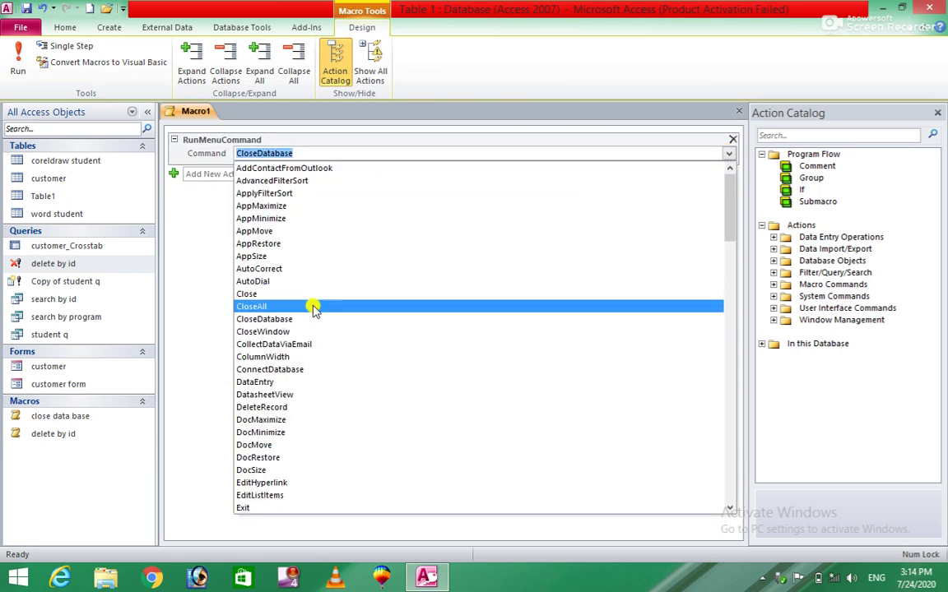
pyautogui.click(275, 332)
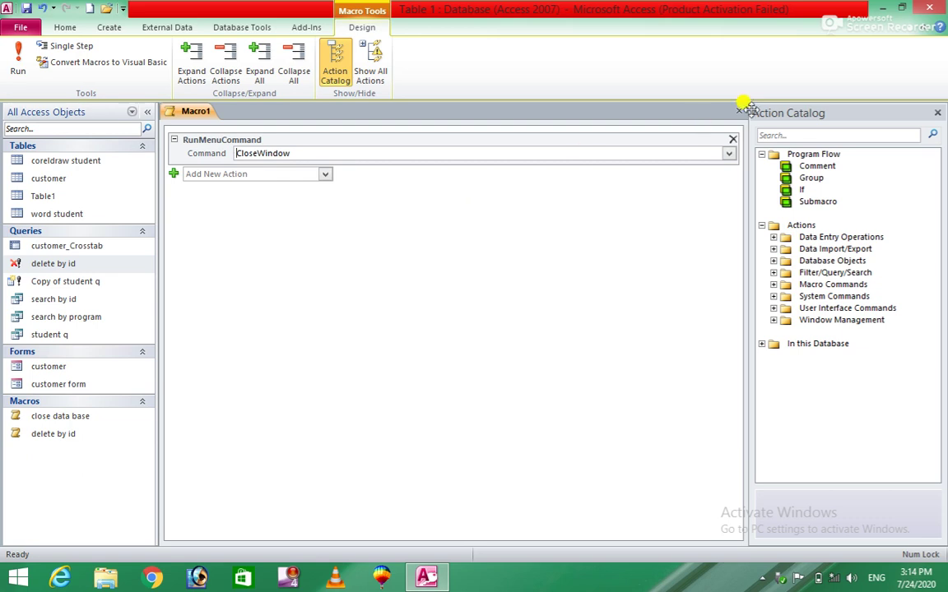
pyautogui.click(728, 153)
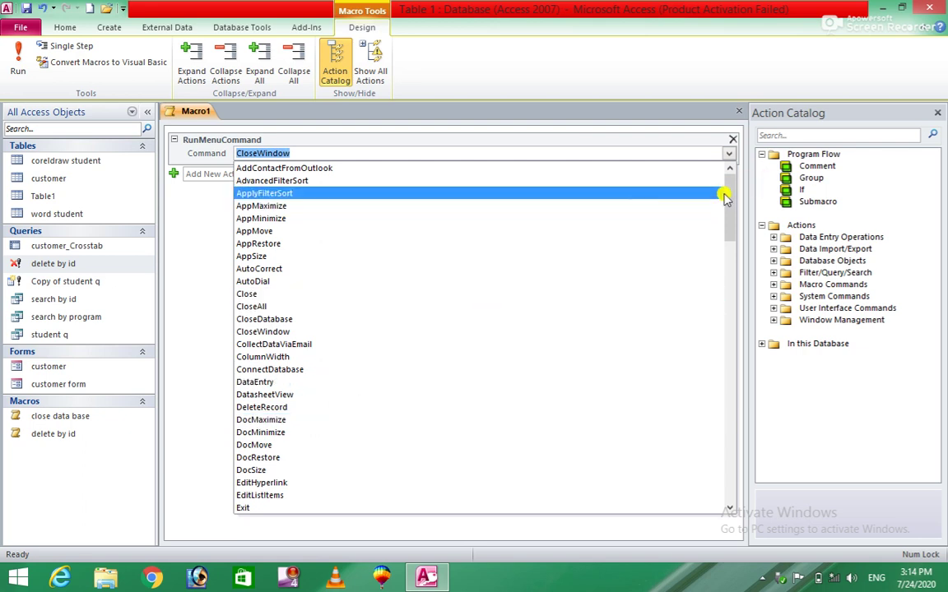
pyautogui.click(722, 218)
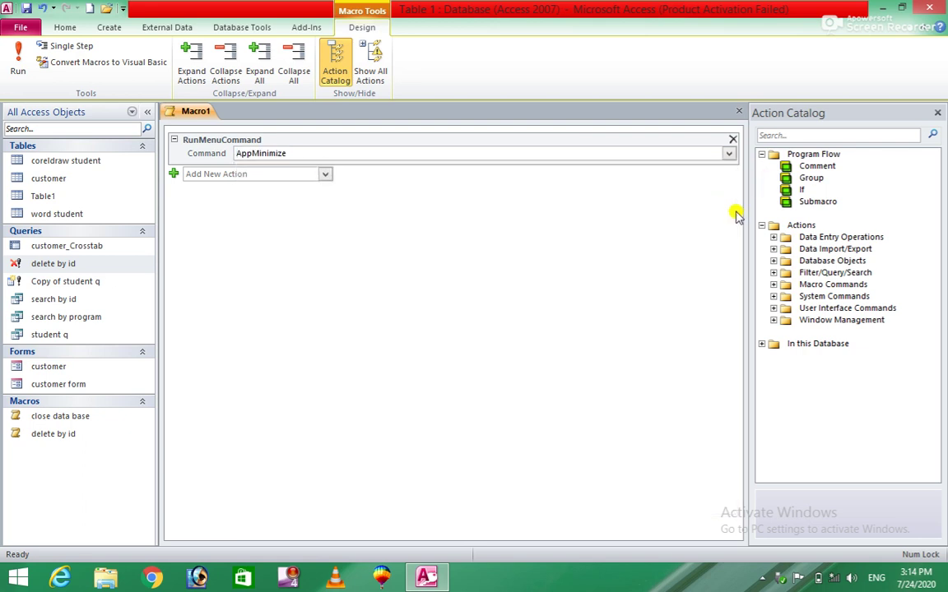
pyautogui.click(728, 154)
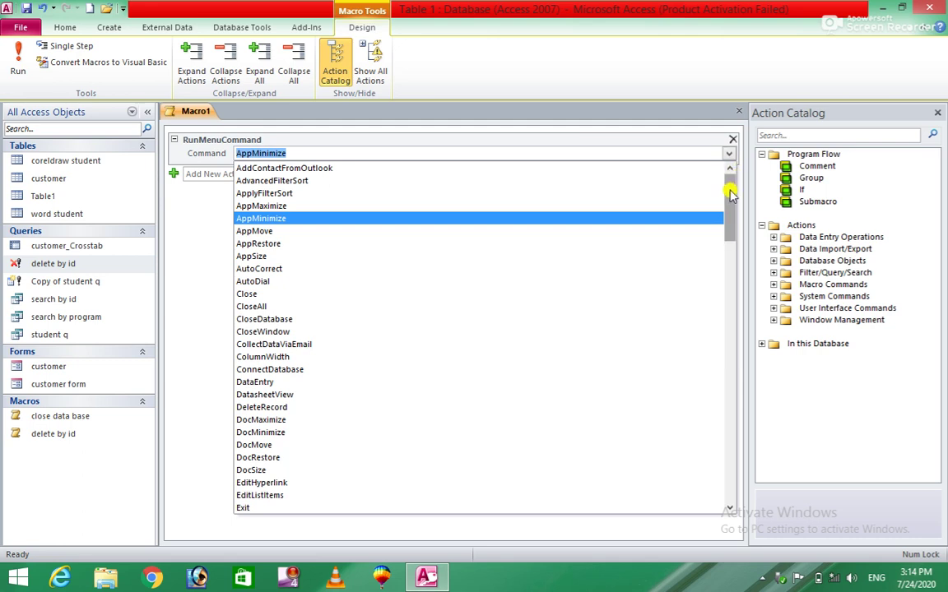
pyautogui.click(288, 295)
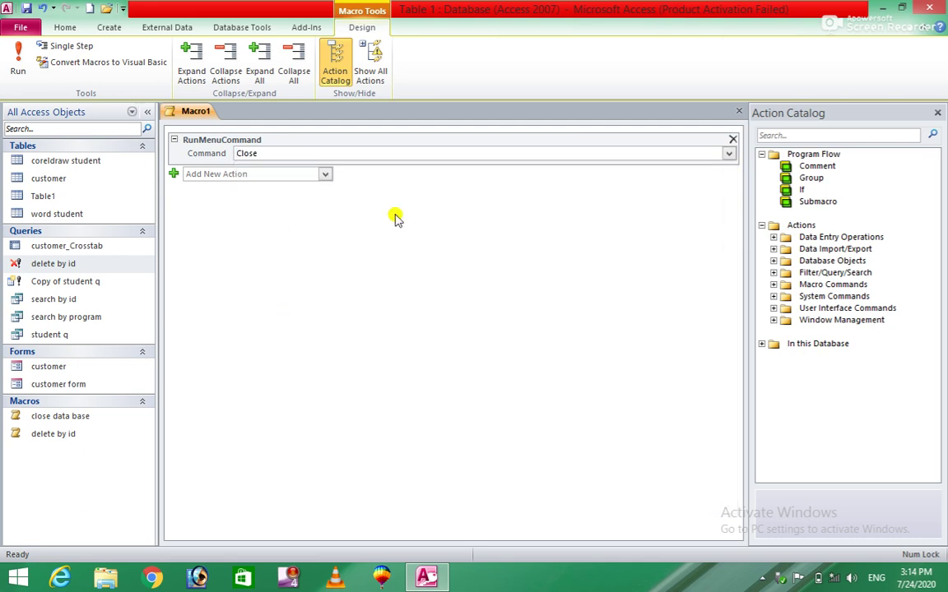
# Close the macro design and save the macro as "close table"
pyautogui.click(738, 111)
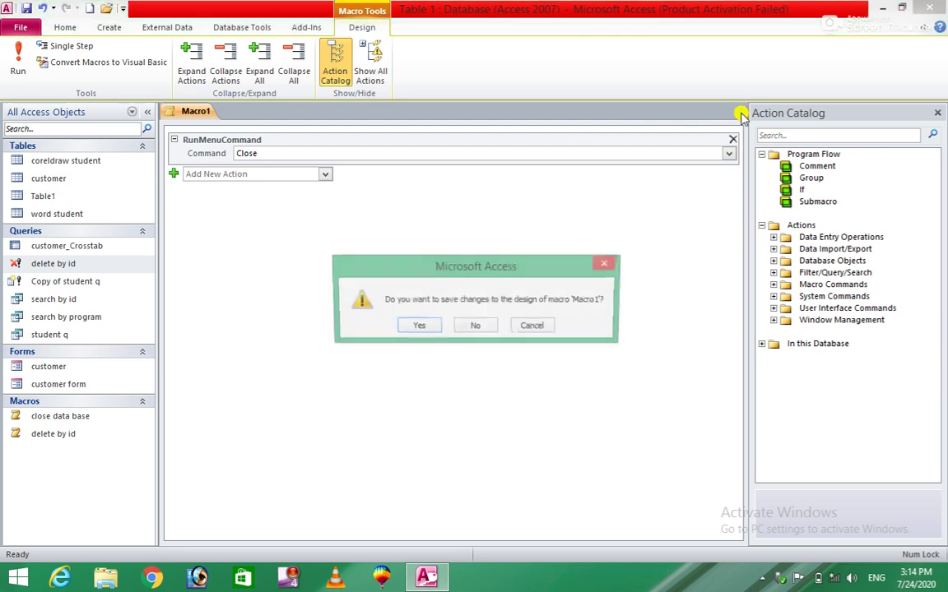
pyautogui.click(415, 327)
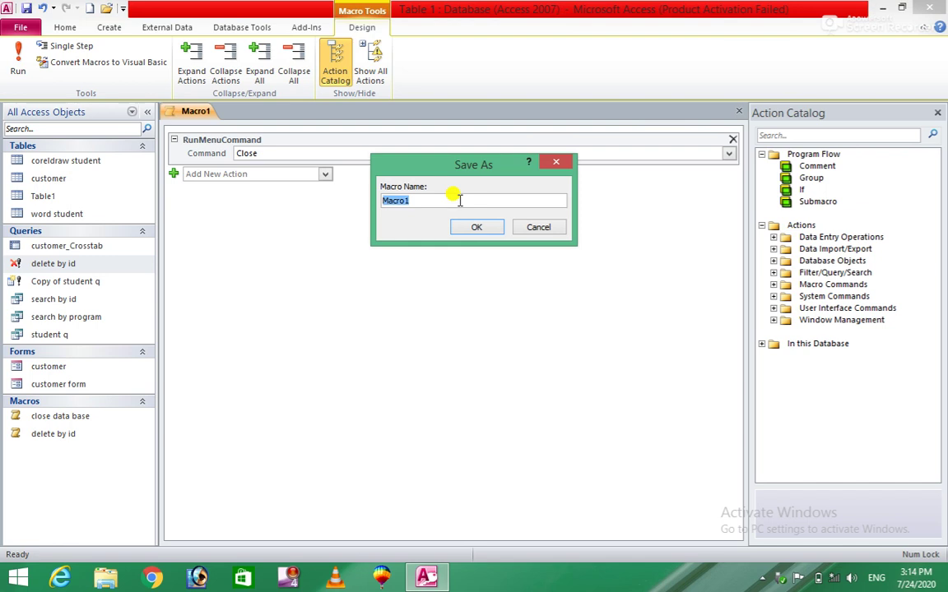
pyautogui.write('d')
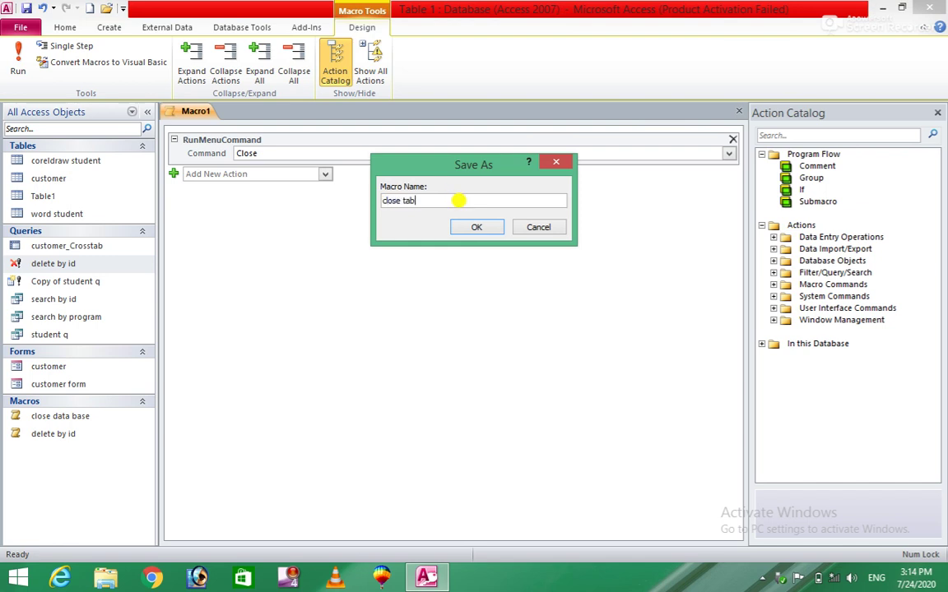
pyautogui.click(464, 228)
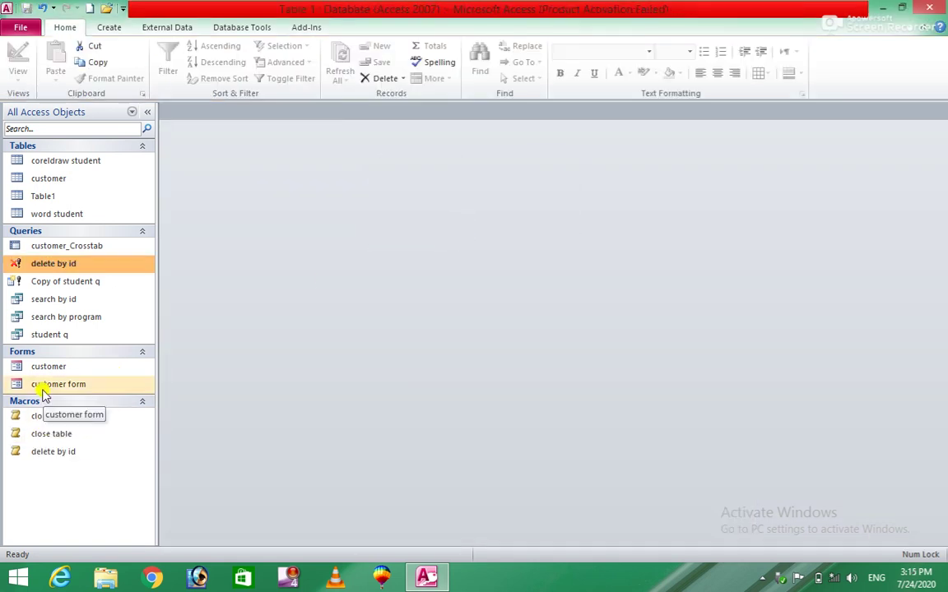
# Open Table1 to try the "close table" macro on it, and close the table
pyautogui.doubleClick(39, 197)
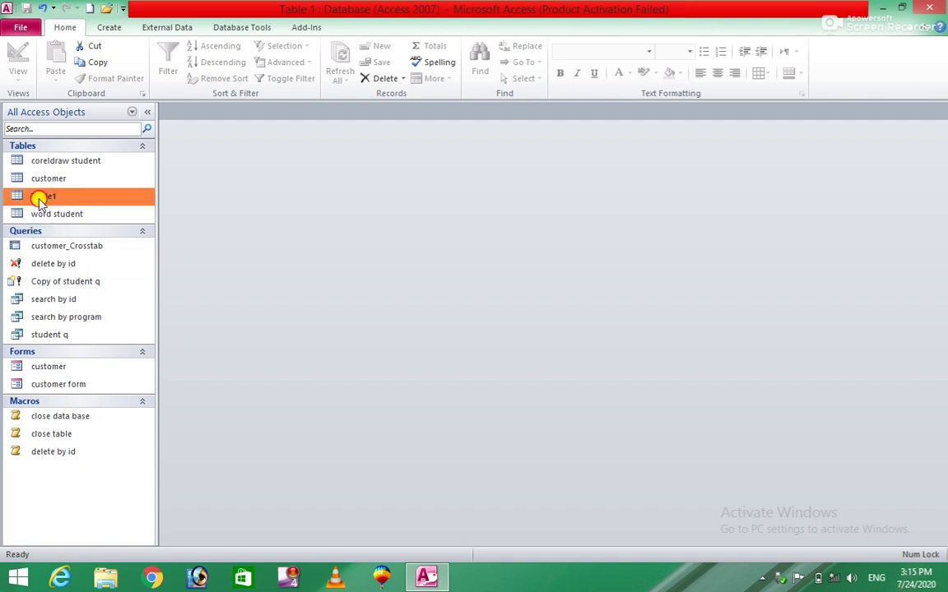
pyautogui.click(76, 436)
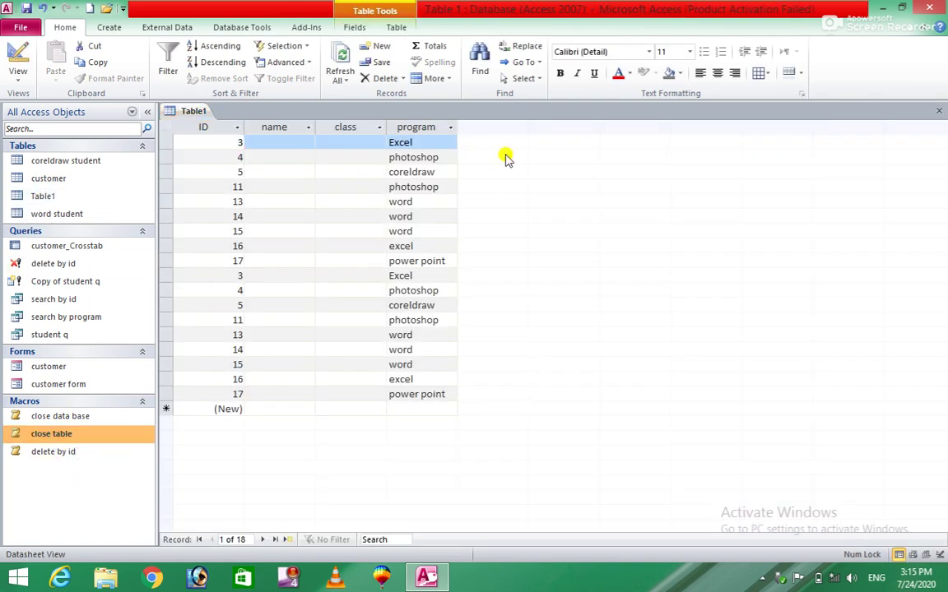
pyautogui.click(938, 111)
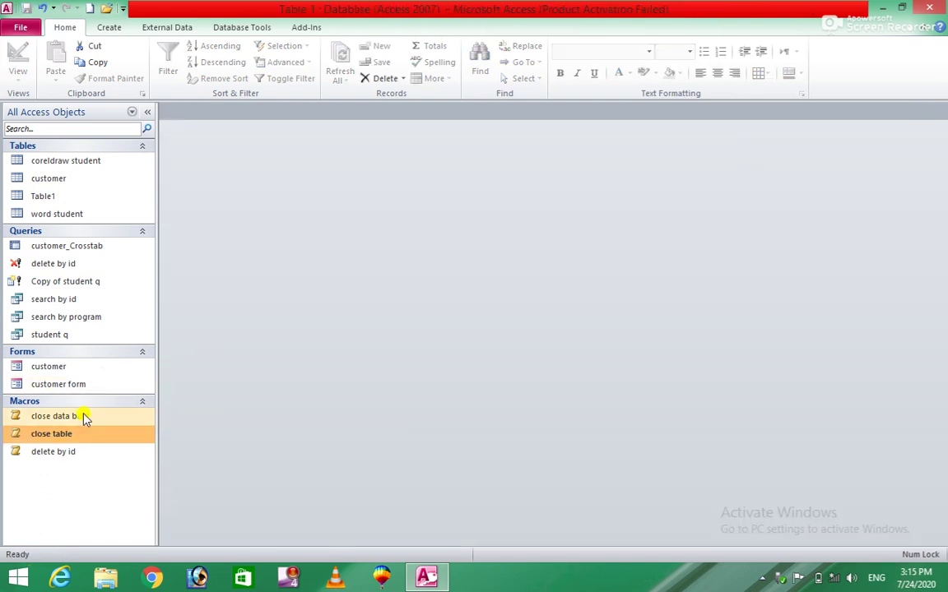
# Test the "close data base" macro and reopen the Table 1.accdb database
pyautogui.moveTo(80, 417); pyautogui.dragTo(81, 440)
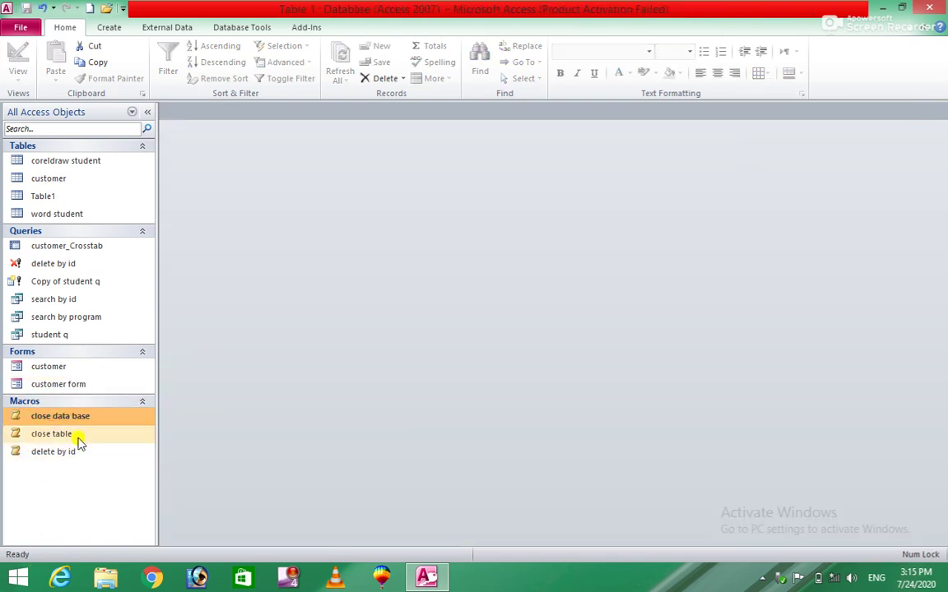
pyautogui.doubleClick(103, 421)
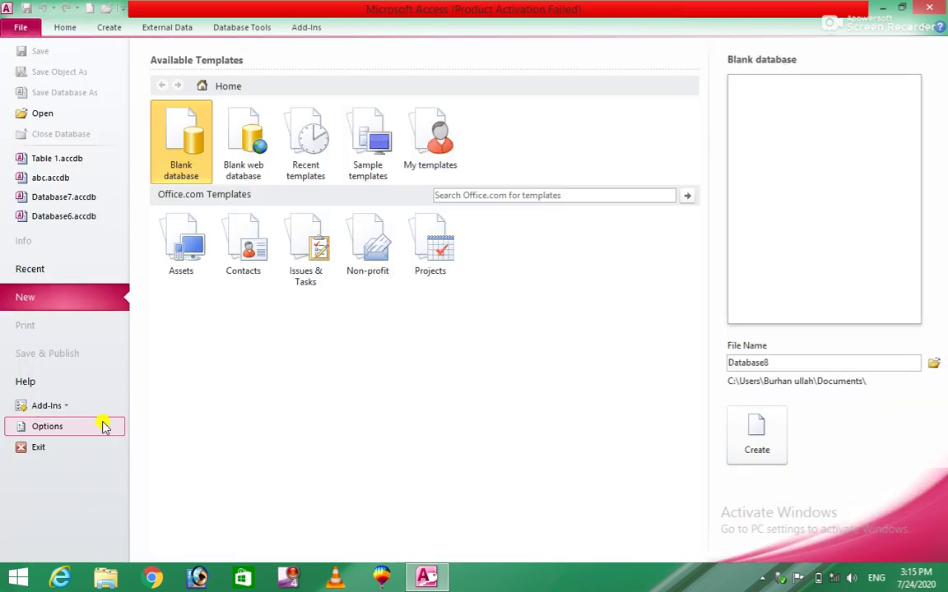
pyautogui.click(58, 156)
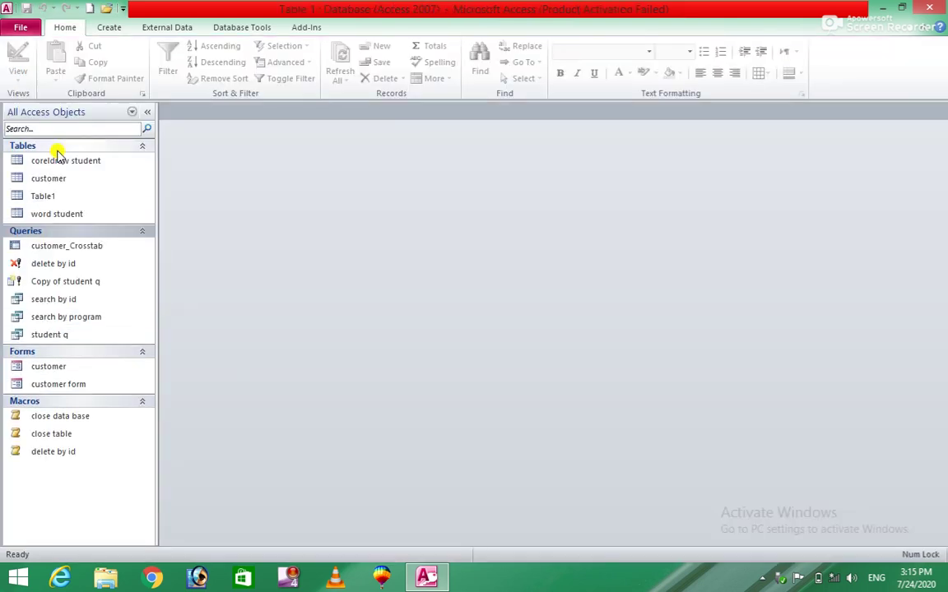
# Test the "close table" macro with no table open and dismiss the dialogs it raises
pyautogui.doubleClick(70, 436)
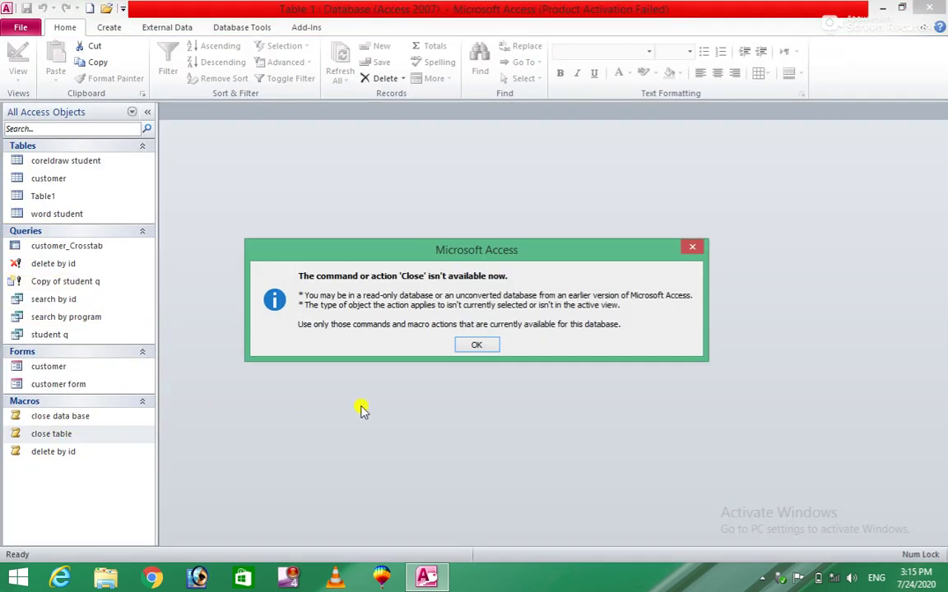
pyautogui.click(481, 346)
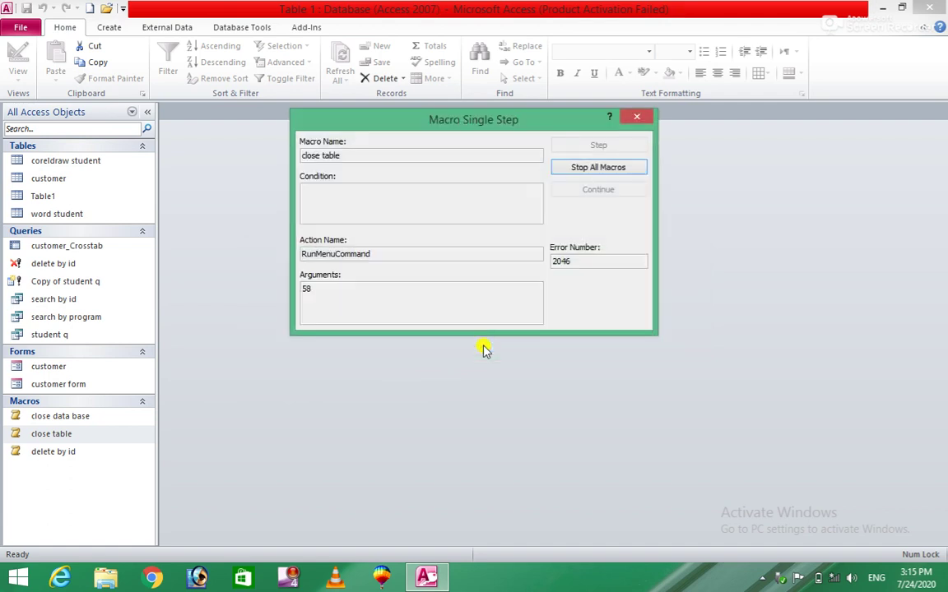
pyautogui.click(636, 117)
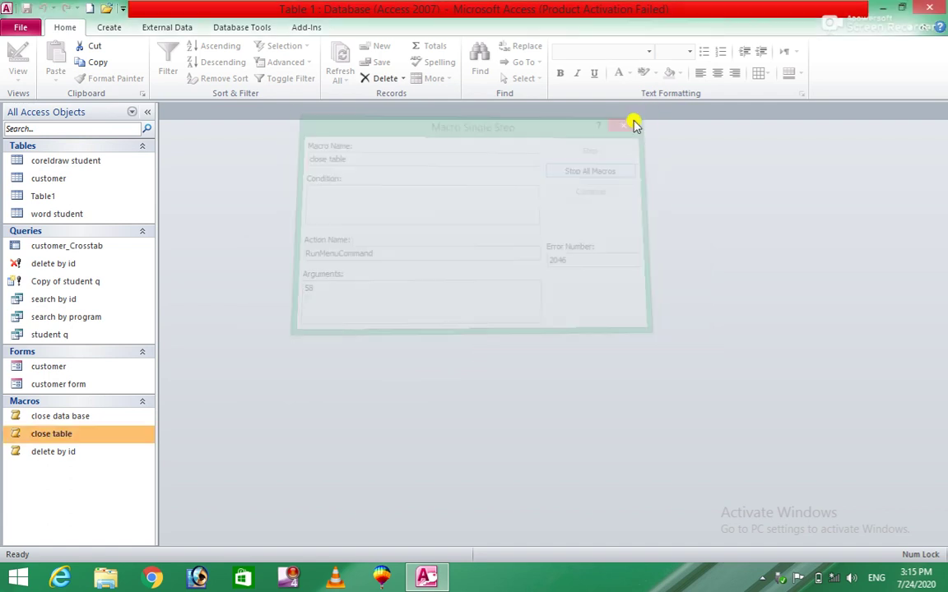
# Delete the "close table" macro from the database
pyautogui.rightClick(70, 433)
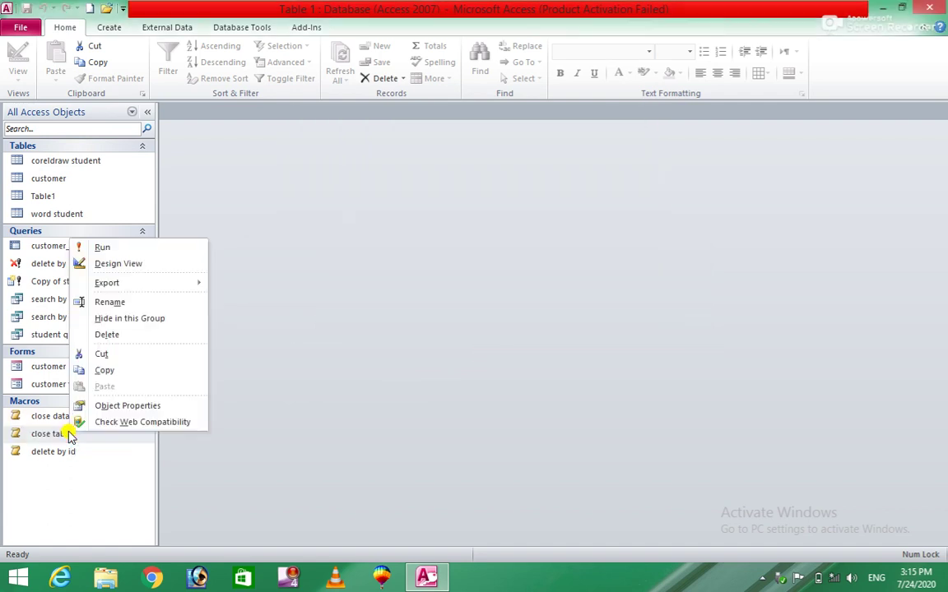
pyautogui.click(117, 336)
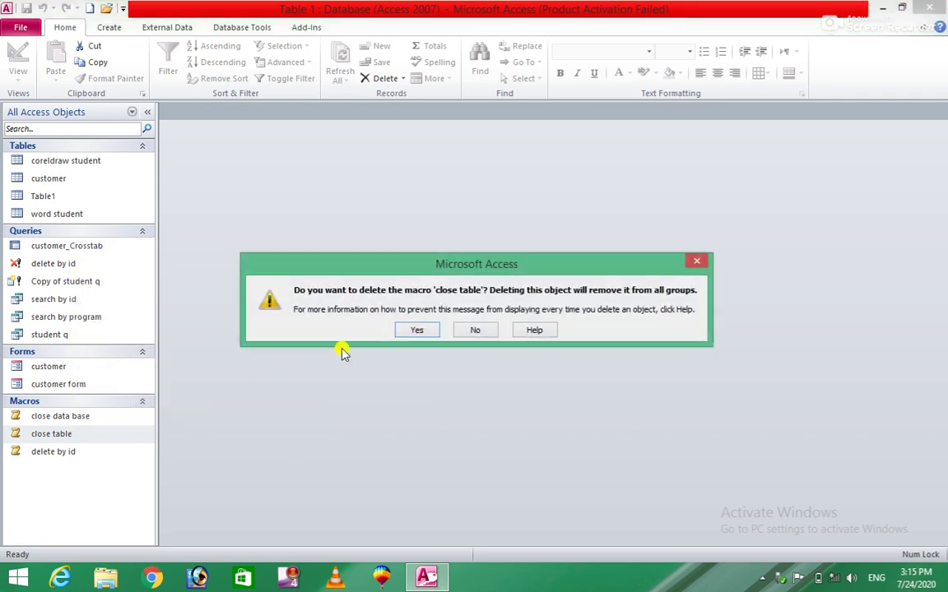
pyautogui.click(411, 331)
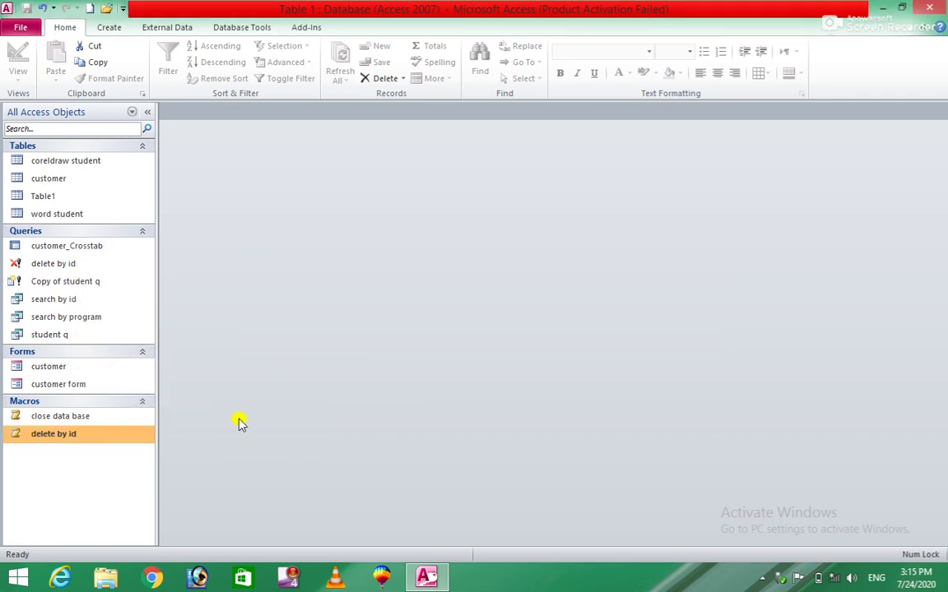
# Delete the "delete by id" macro from the database
pyautogui.rightClick(80, 440)
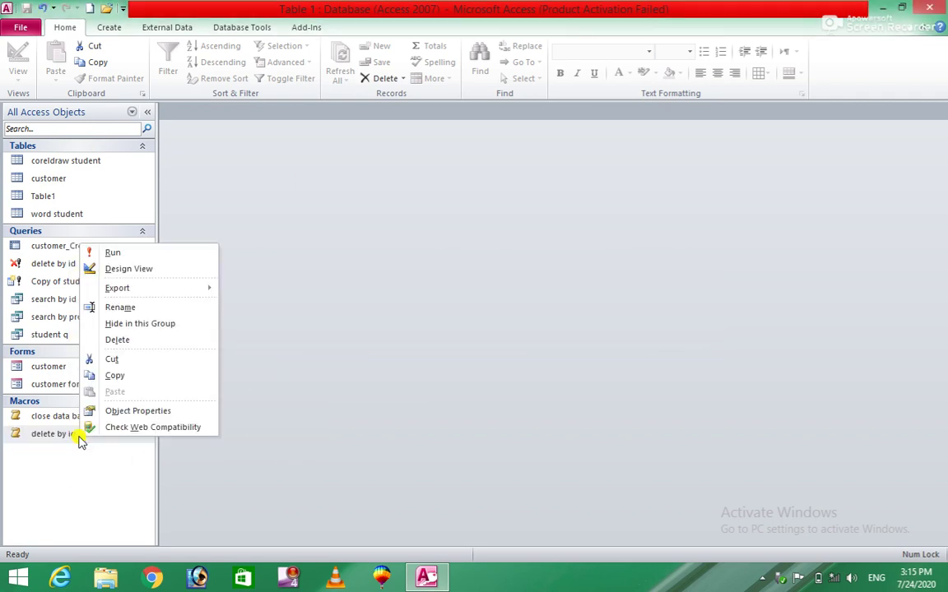
pyautogui.click(152, 339)
pyautogui.click(413, 330)
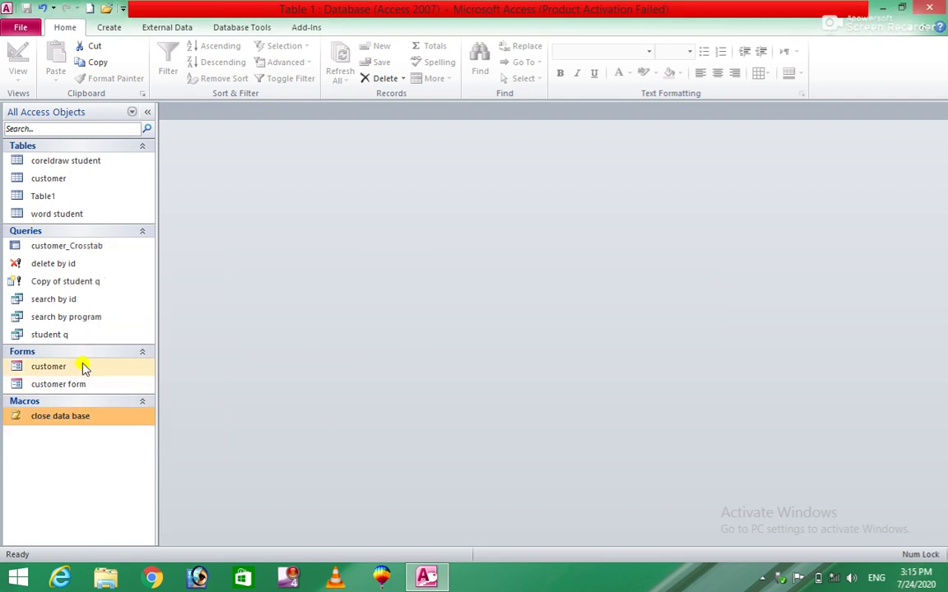
# Start a new blank macro and look through its full list of available actions
pyautogui.click(99, 199)
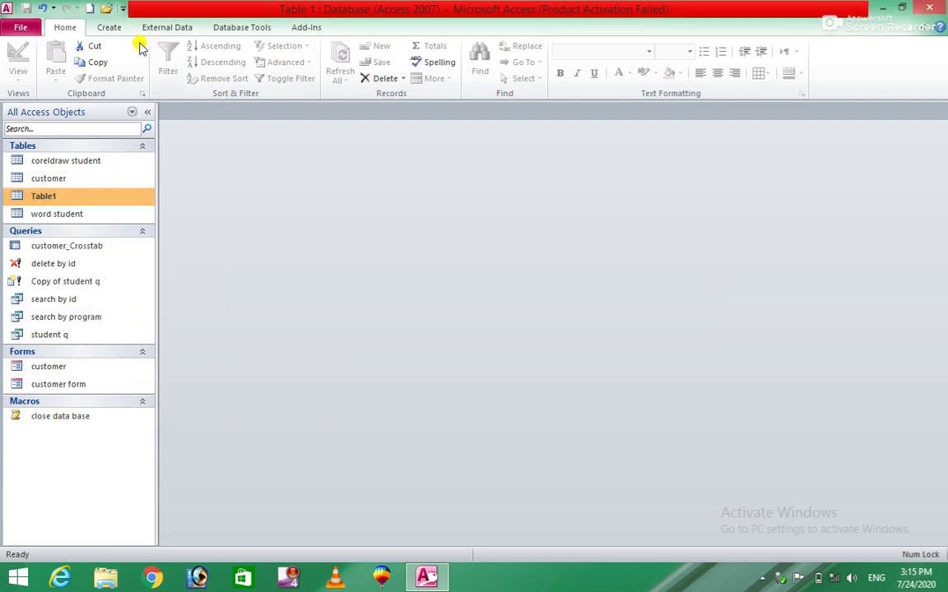
pyautogui.click(111, 27)
pyautogui.click(599, 60)
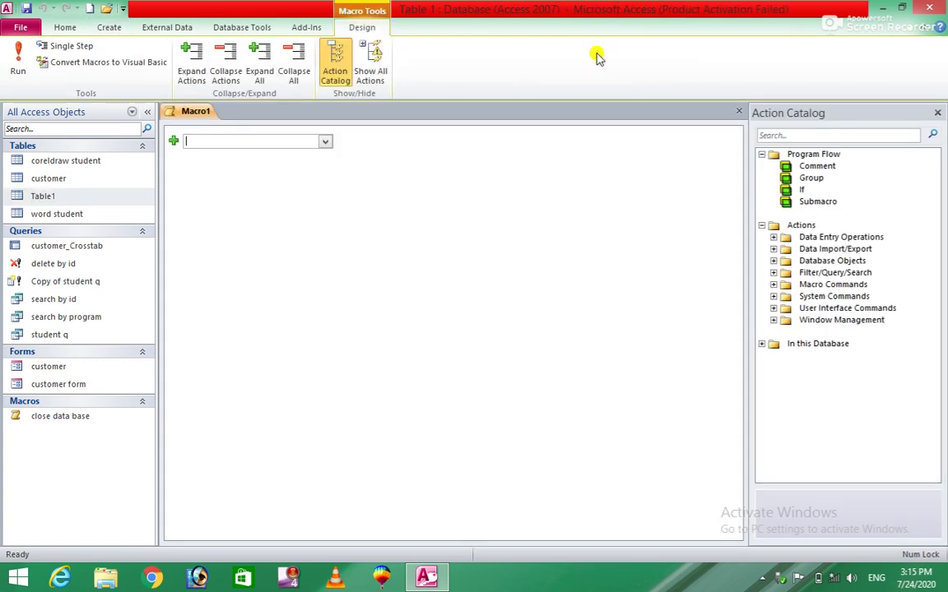
pyautogui.click(325, 142)
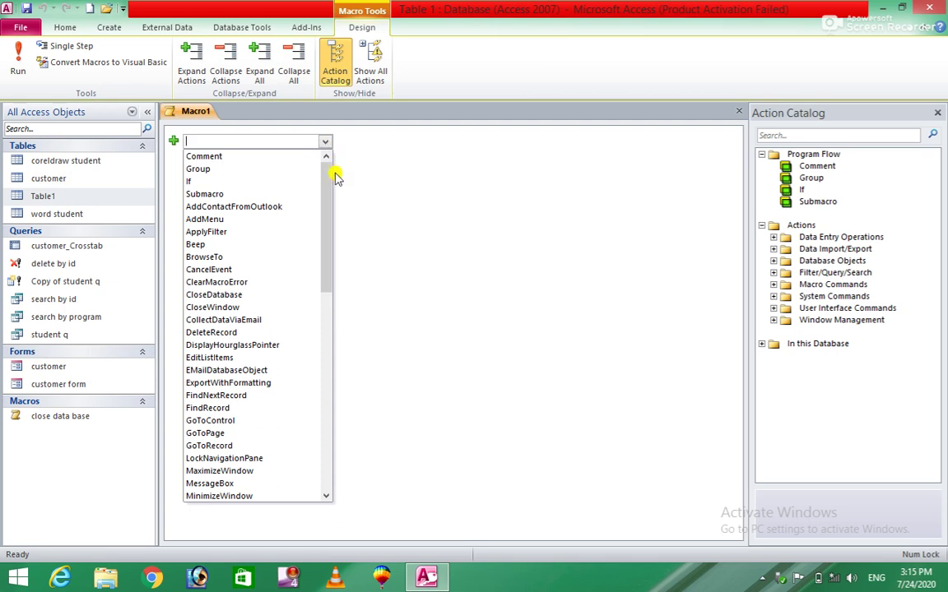
pyautogui.moveTo(330, 181); pyautogui.dragTo(329, 400)
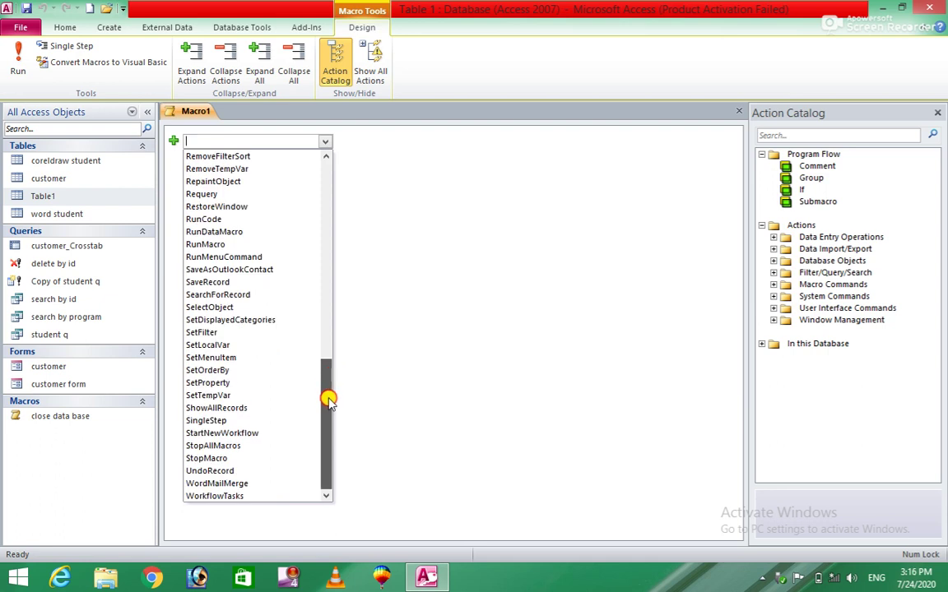
pyautogui.moveTo(328, 401); pyautogui.dragTo(357, 192)
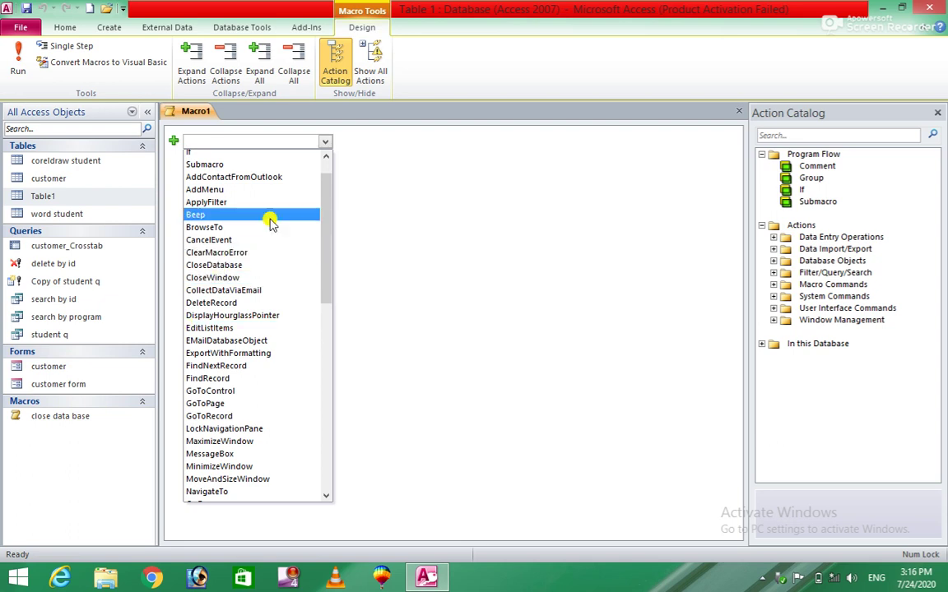
pyautogui.moveTo(321, 234); pyautogui.dragTo(323, 169)
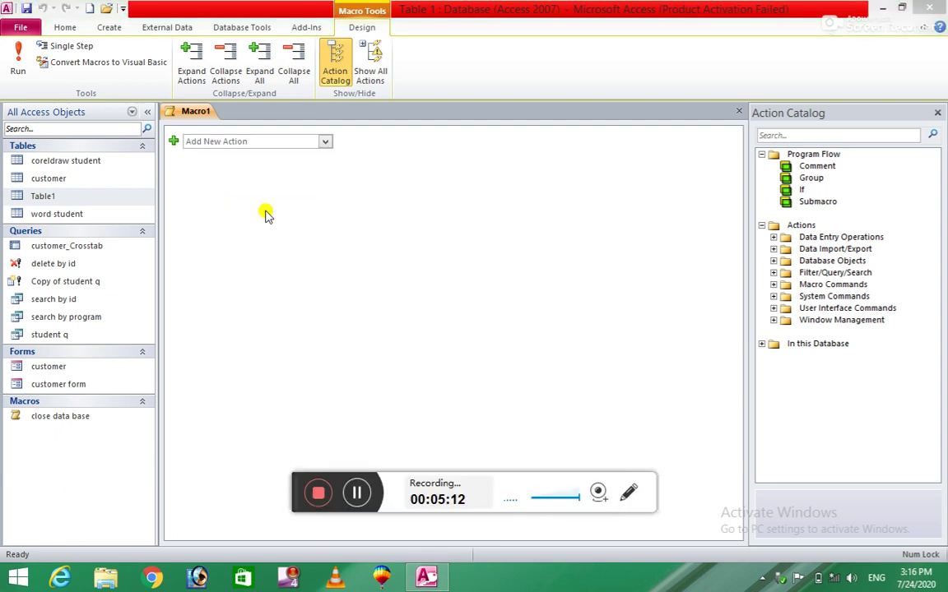
pyautogui.click(355, 492)
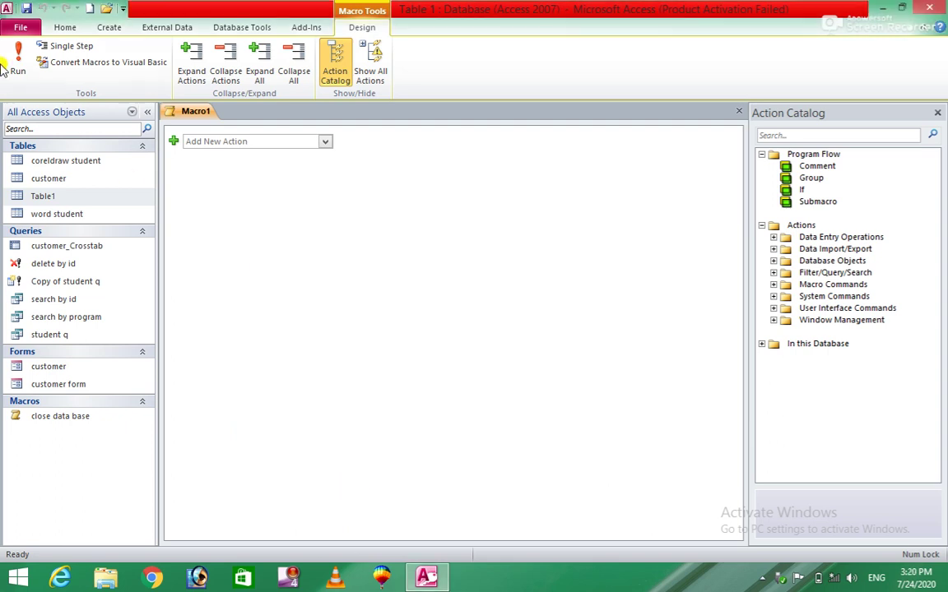
# Create another blank macro and add a CloseWindow action to it
pyautogui.click(107, 29)
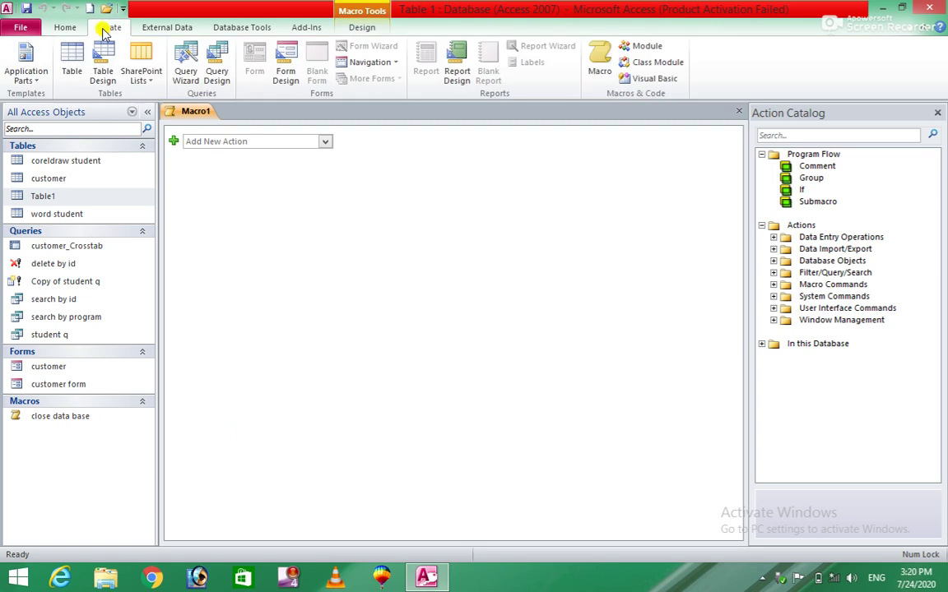
pyautogui.click(600, 61)
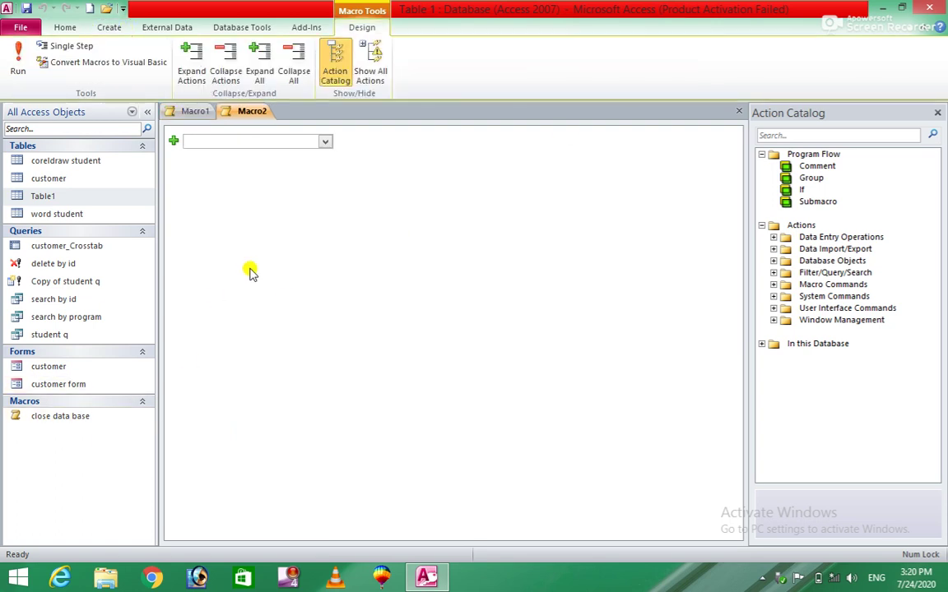
pyautogui.click(324, 142)
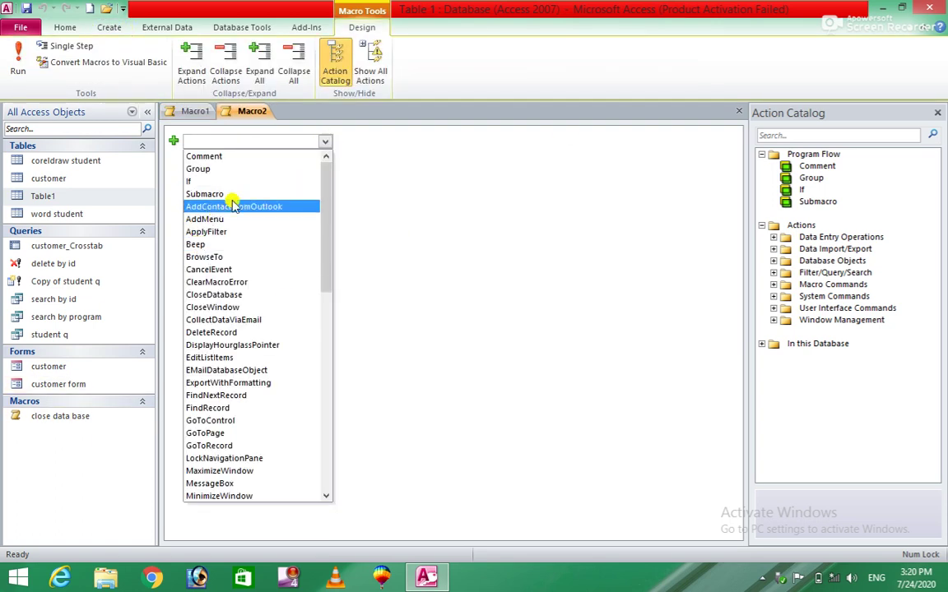
pyautogui.click(221, 307)
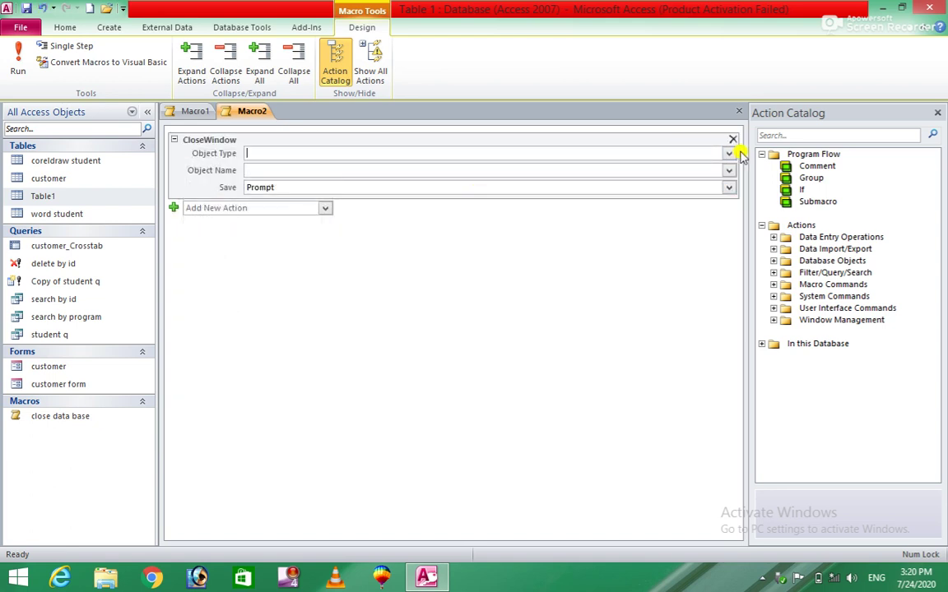
# Set the CloseWindow action's object type to Table and its object name to Table1
pyautogui.click(731, 153)
pyautogui.click(732, 153)
pyautogui.click(731, 154)
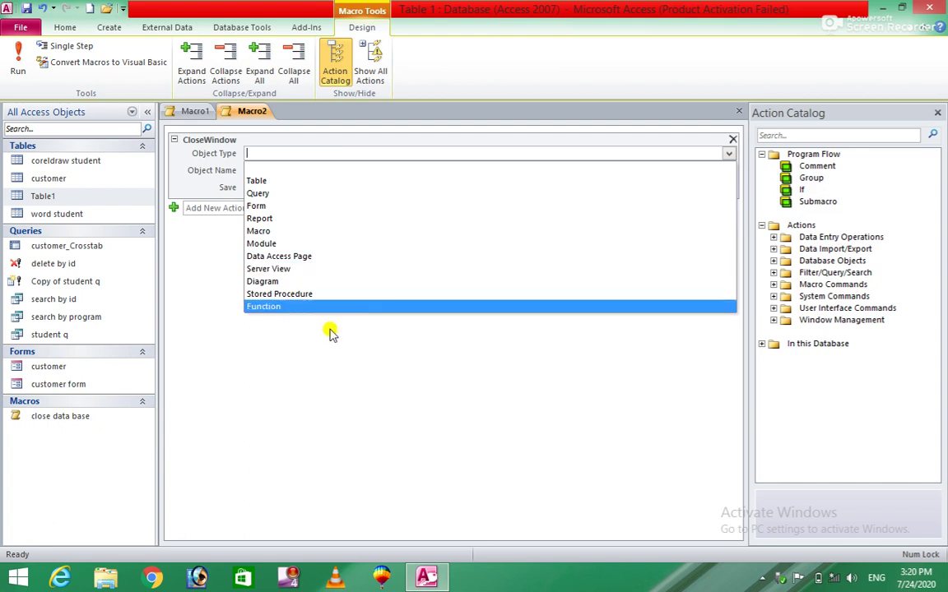
pyautogui.click(271, 182)
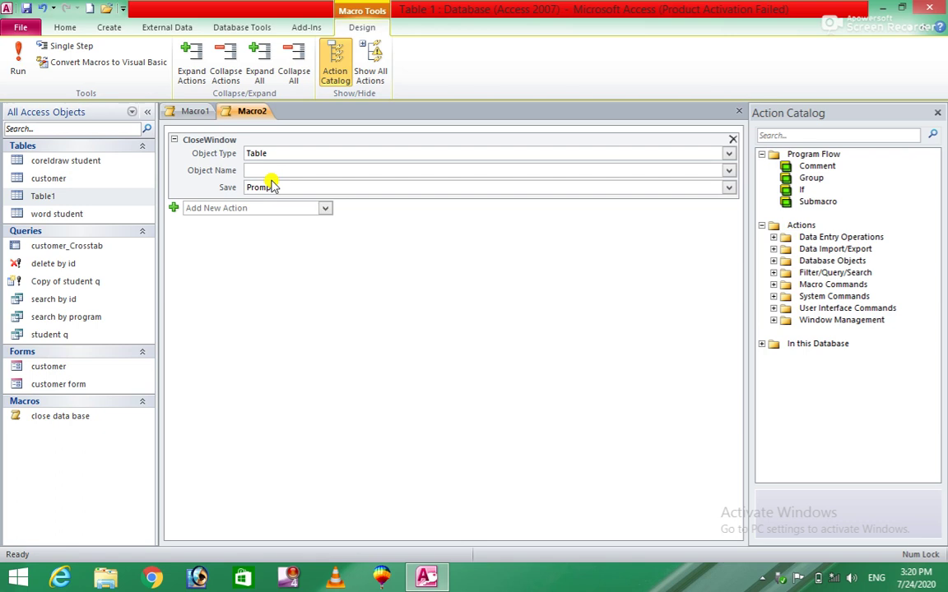
pyautogui.click(729, 170)
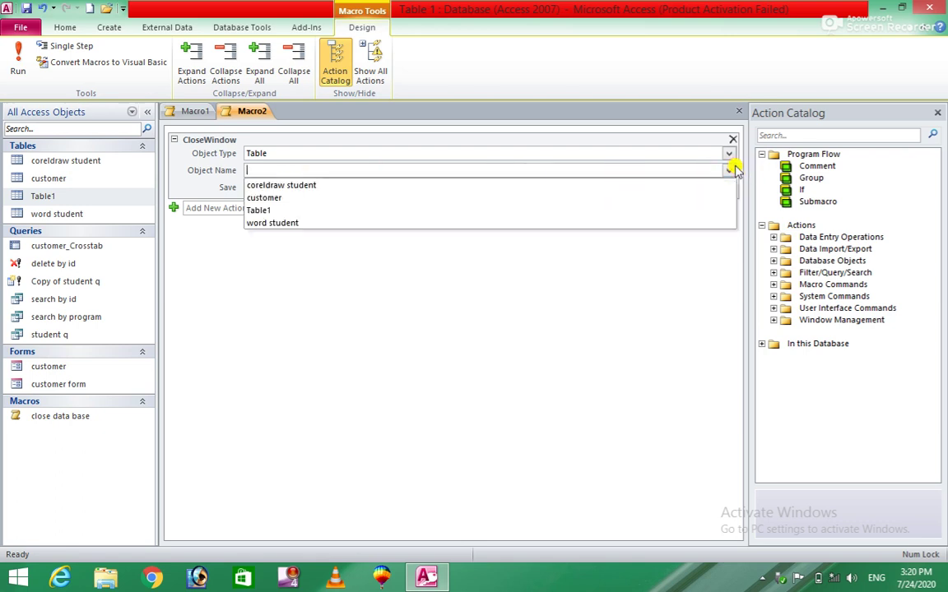
pyautogui.click(308, 210)
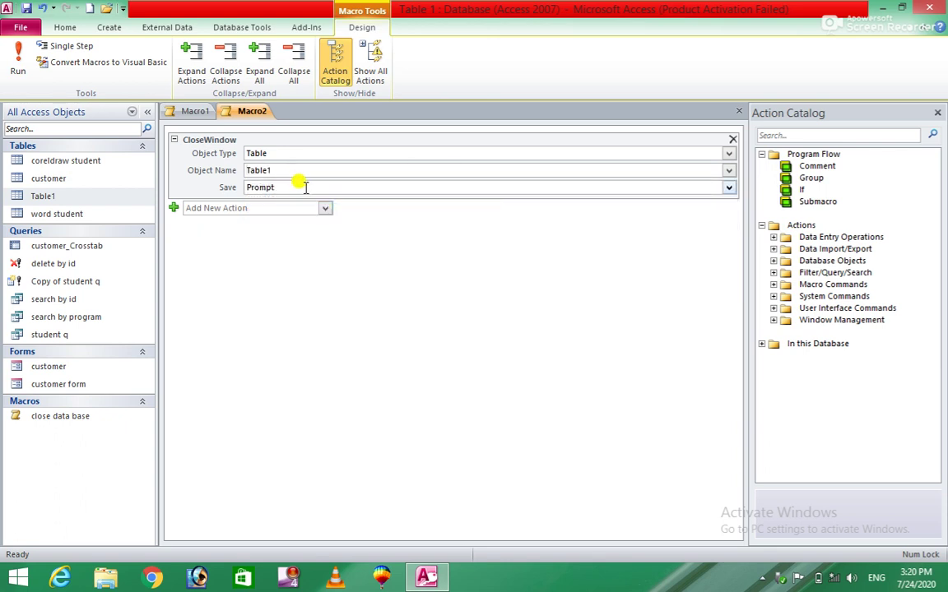
# Review the save options of the Table1 CloseWindow action and choose Prompt
pyautogui.click(728, 187)
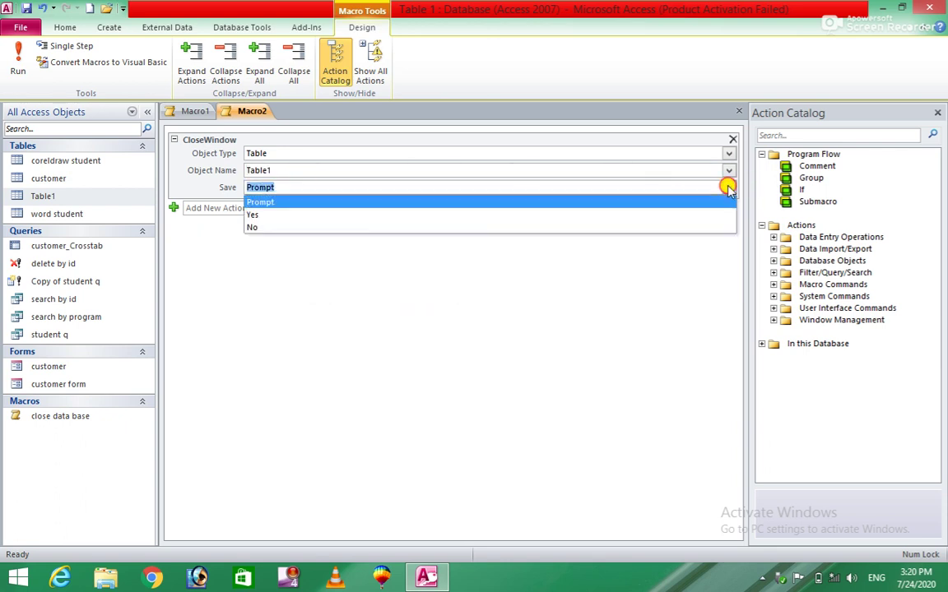
pyautogui.click(729, 187)
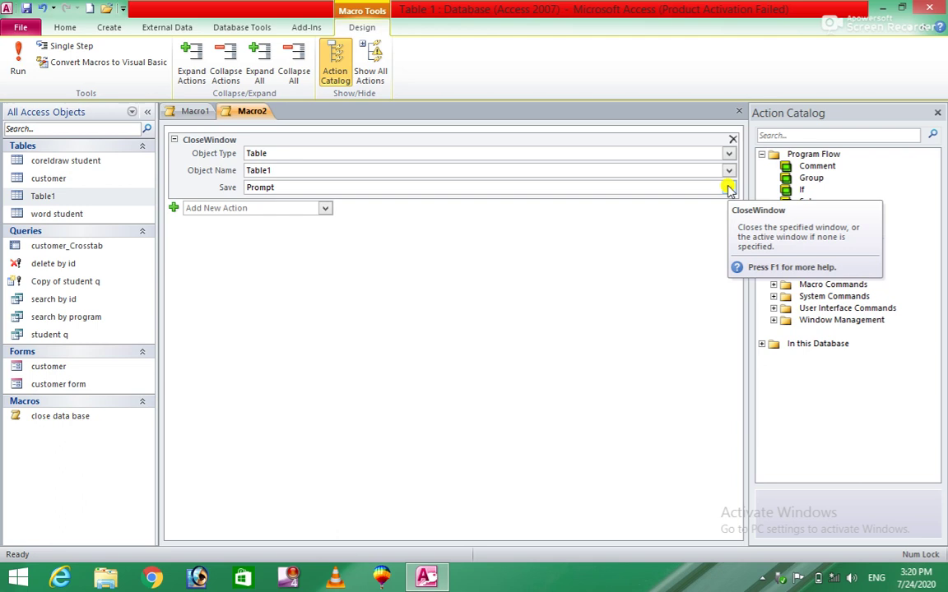
pyautogui.click(728, 188)
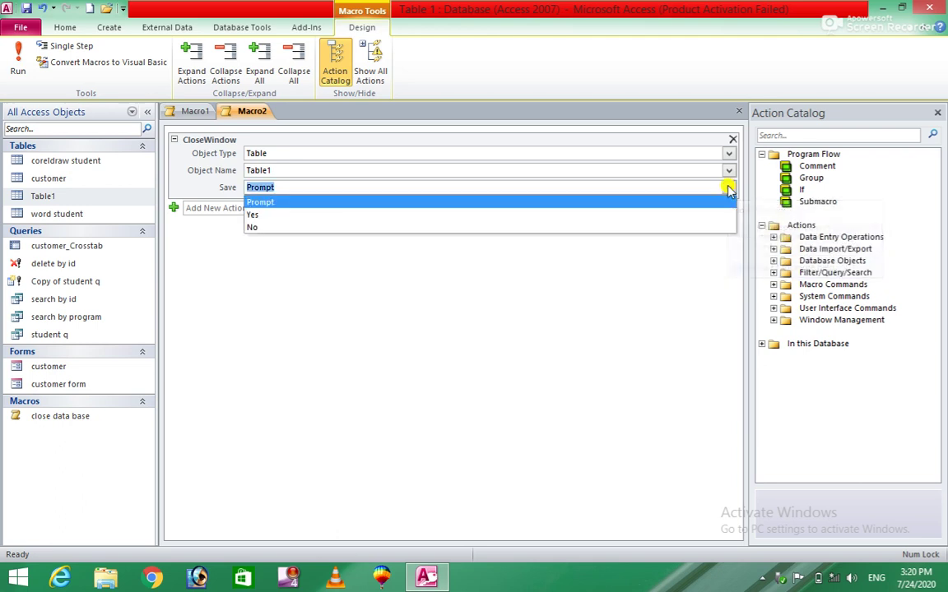
pyautogui.click(543, 203)
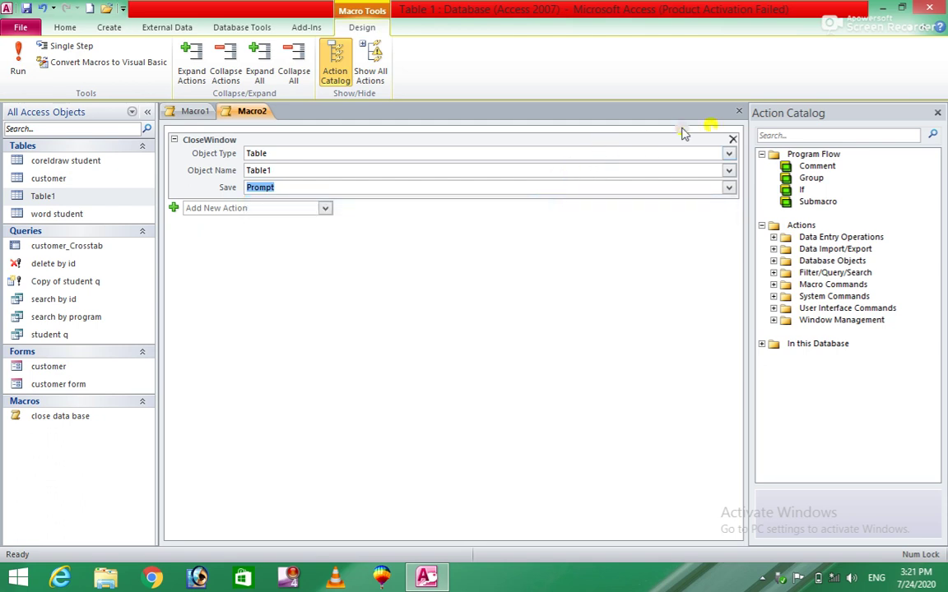
# Close the new macro and save it under the name "close table"
pyautogui.click(738, 111)
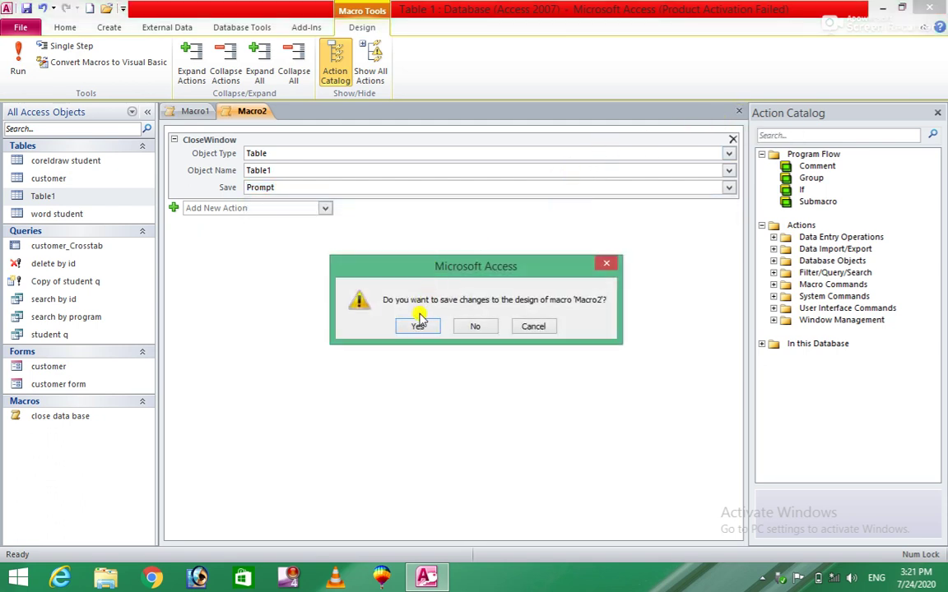
pyautogui.click(418, 326)
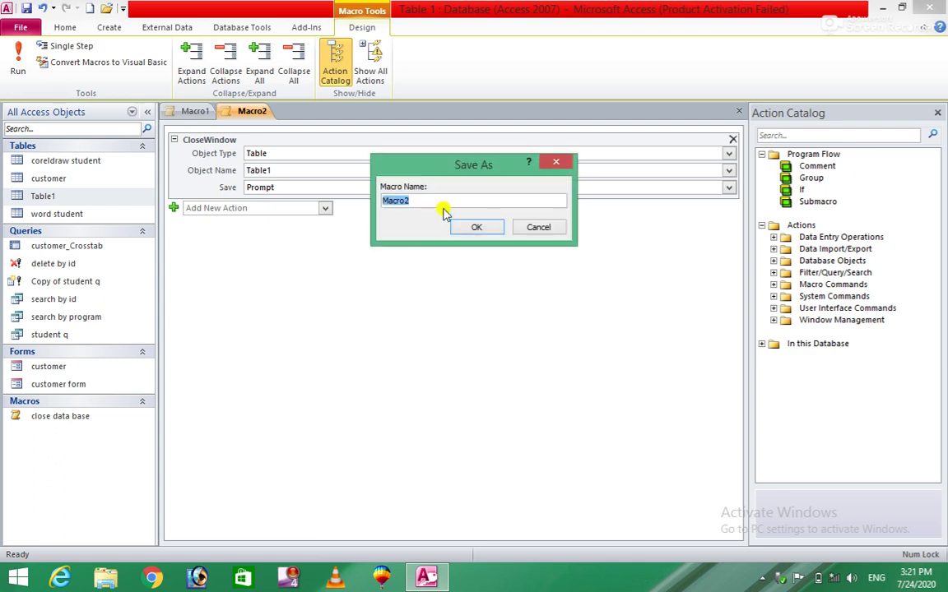
pyautogui.write('close table')
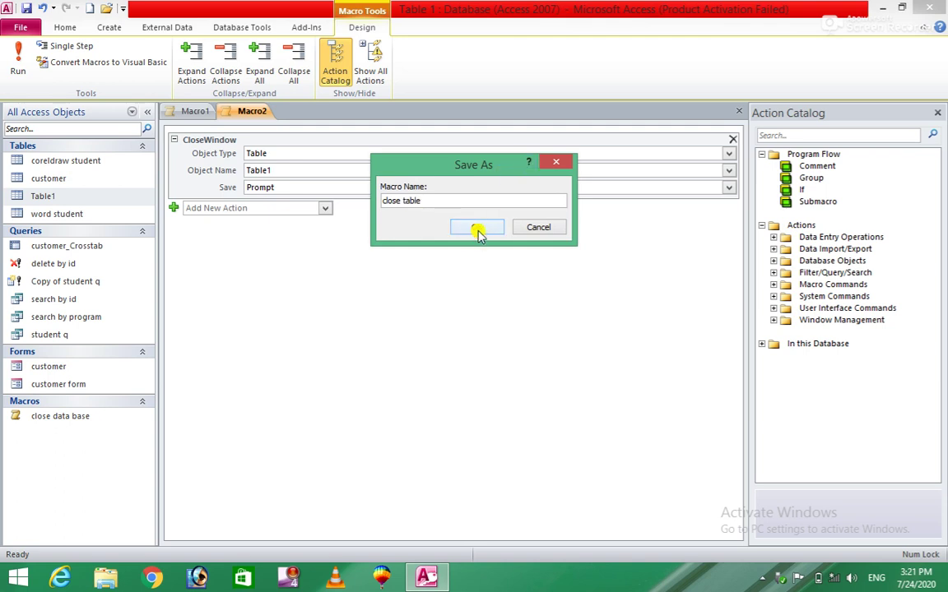
pyautogui.click(477, 229)
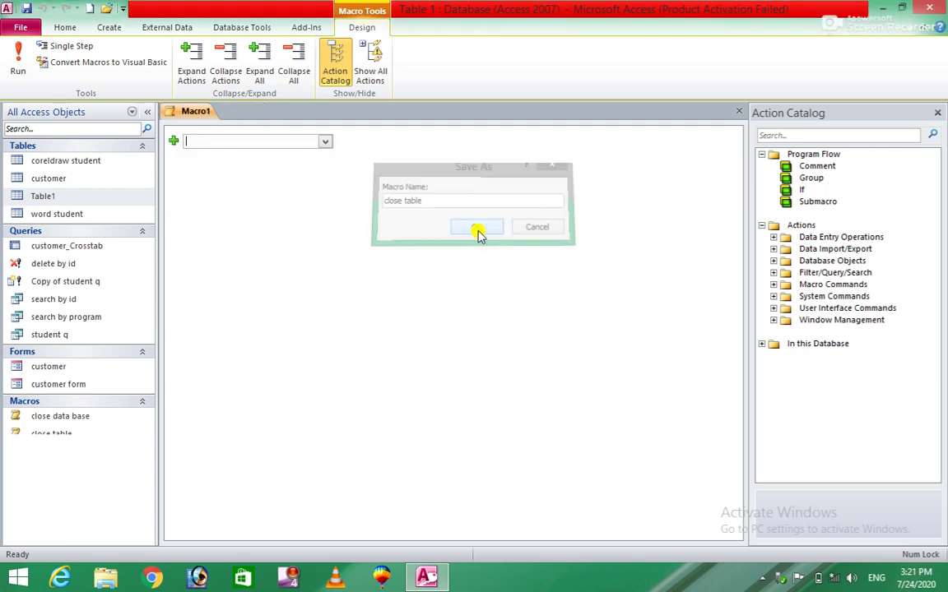
# Open Table1 and run the "close table" macro to test that it closes the table
pyautogui.doubleClick(61, 198)
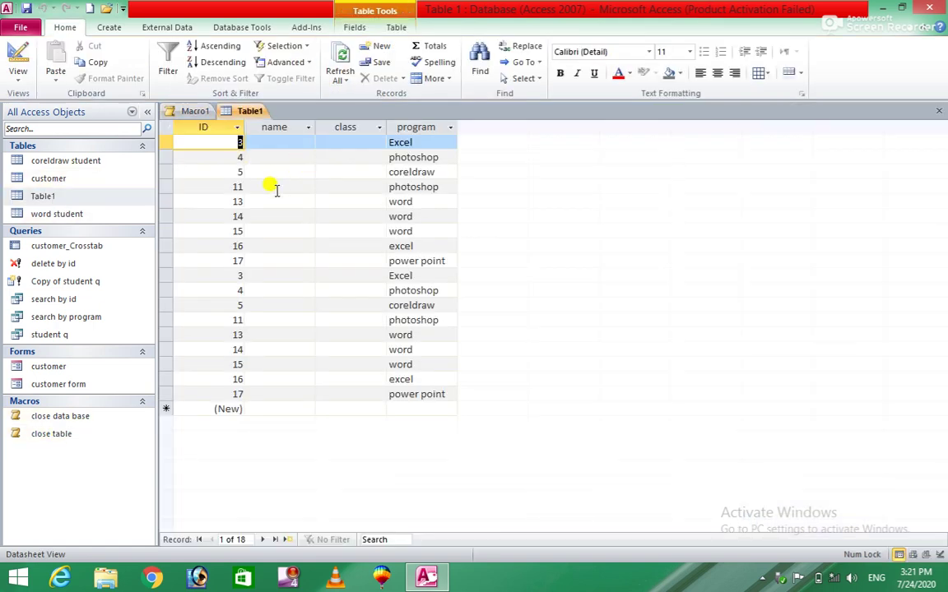
pyautogui.click(64, 435)
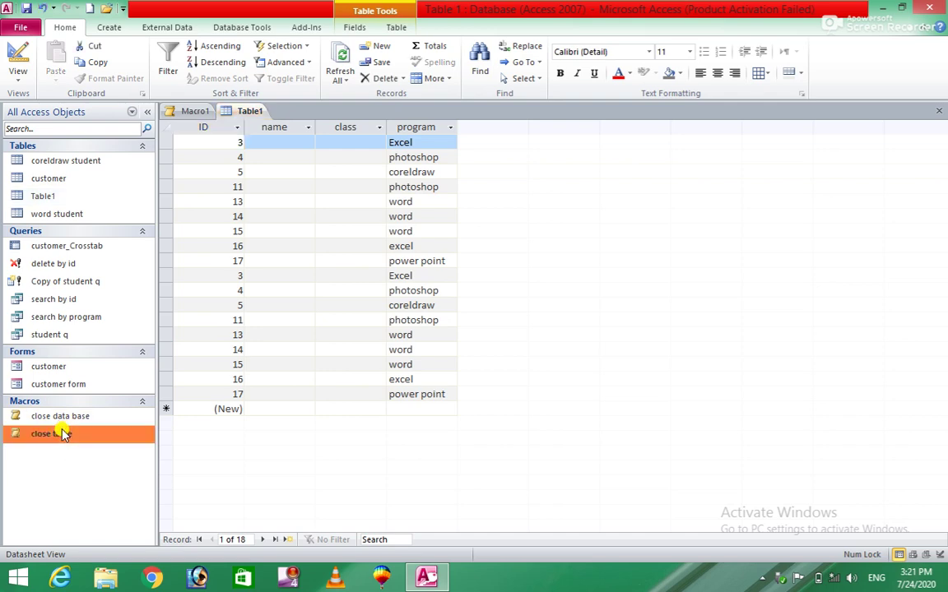
pyautogui.doubleClick(64, 434)
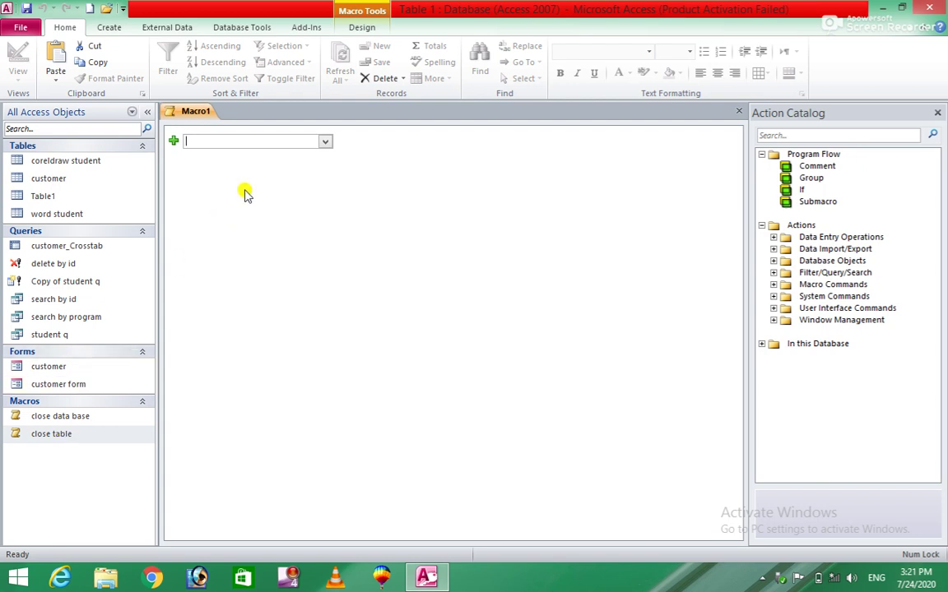
# Start a second new macro with a CloseWindow action for closing a query
pyautogui.click(112, 30)
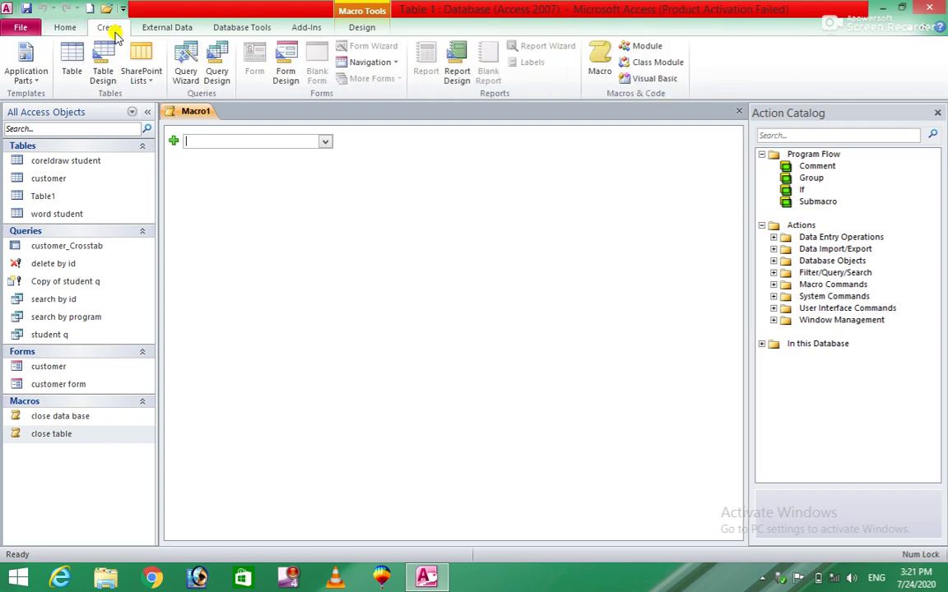
pyautogui.click(606, 58)
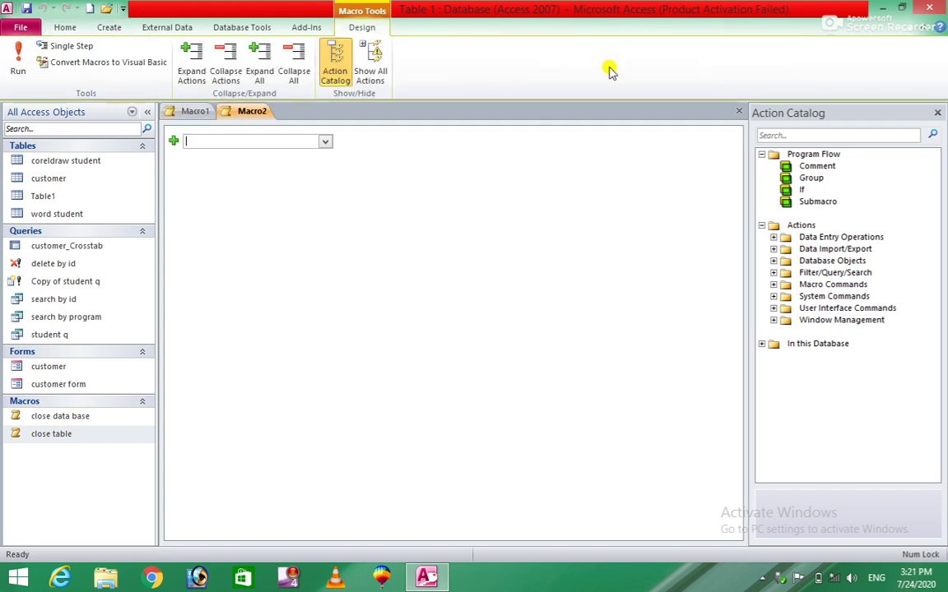
pyautogui.click(326, 141)
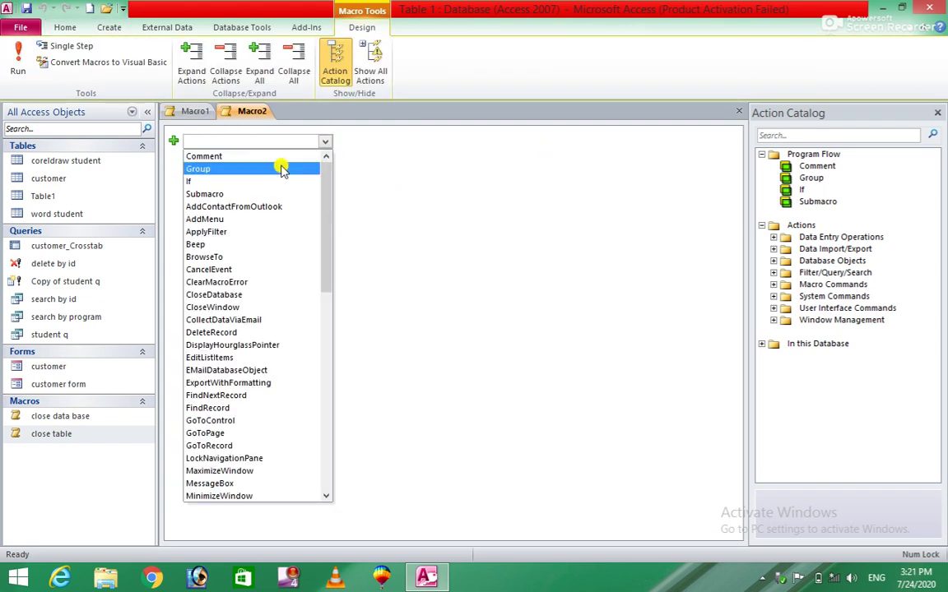
pyautogui.click(216, 307)
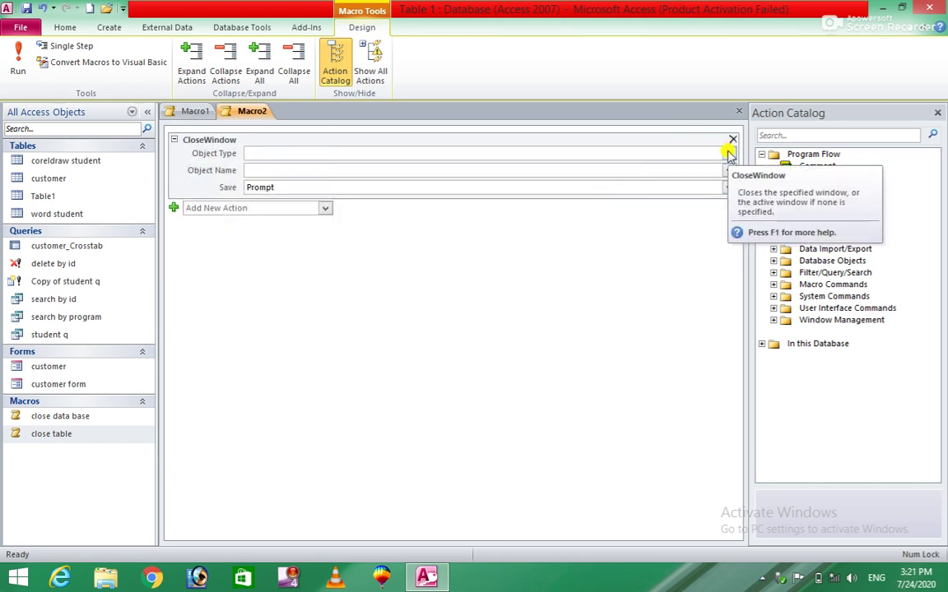
# Set the CloseWindow action's object type to Query and its object name to "delete by id"
pyautogui.click(729, 154)
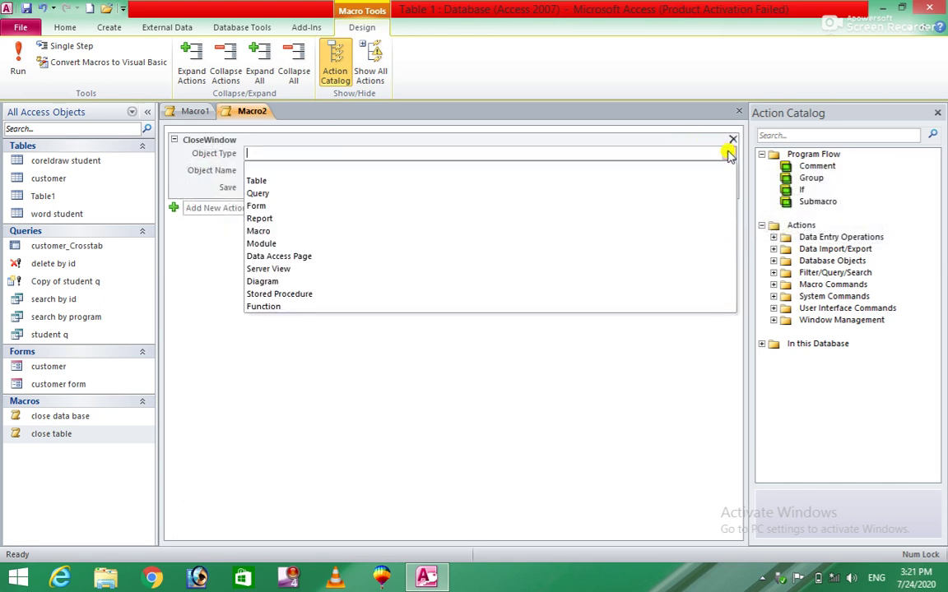
pyautogui.click(338, 194)
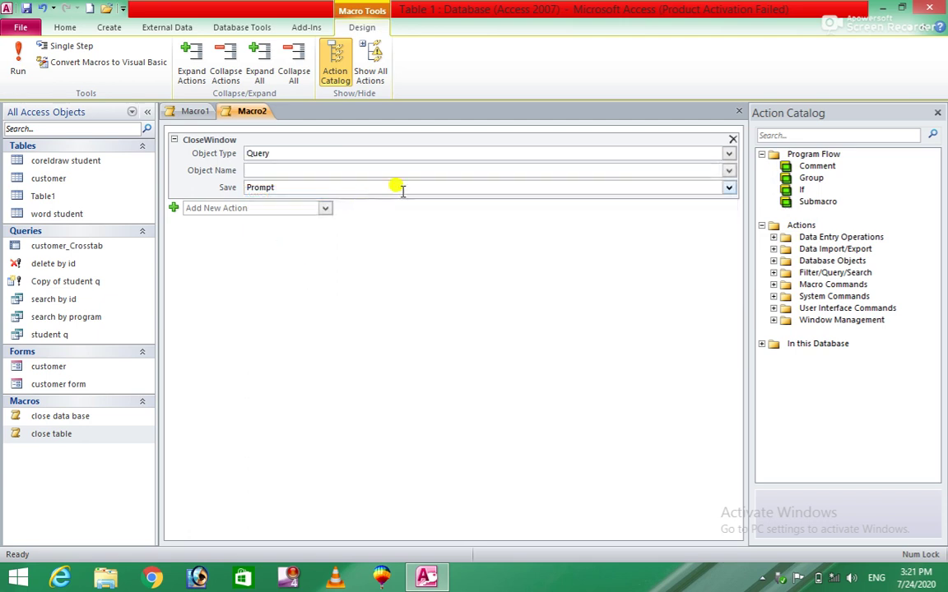
pyautogui.click(729, 170)
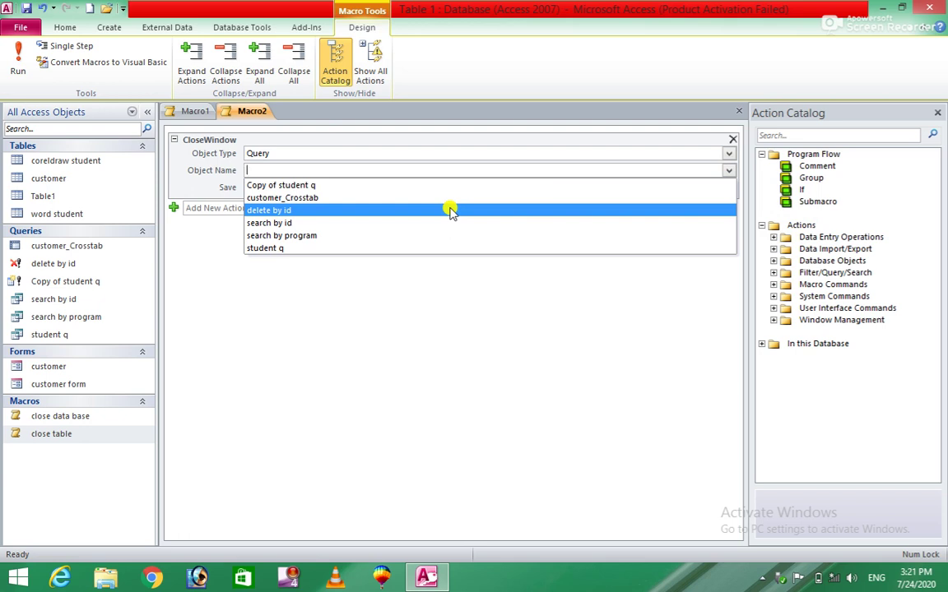
pyautogui.click(451, 211)
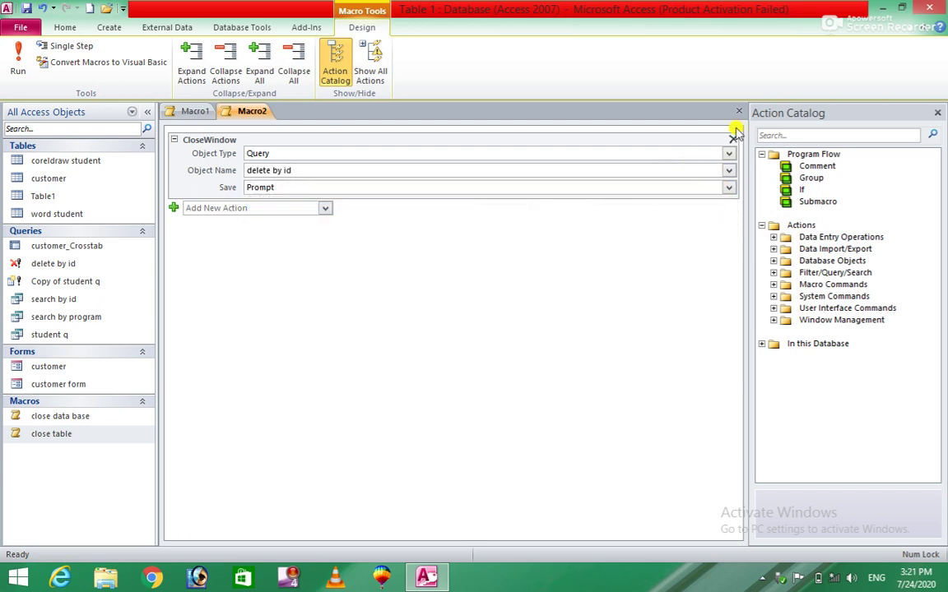
# Close the query-closing macro and save it as "close delete by id"
pyautogui.click(738, 111)
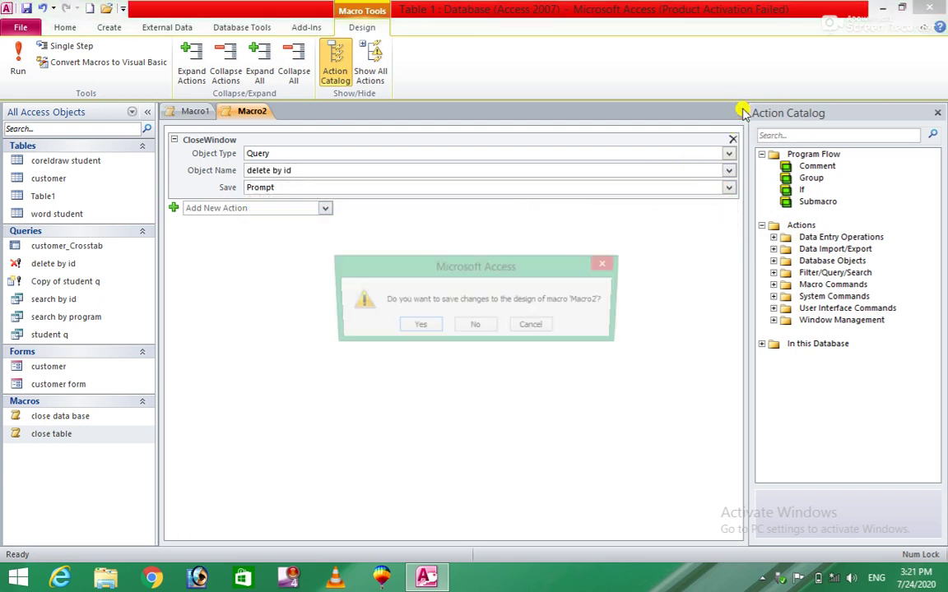
pyautogui.click(421, 326)
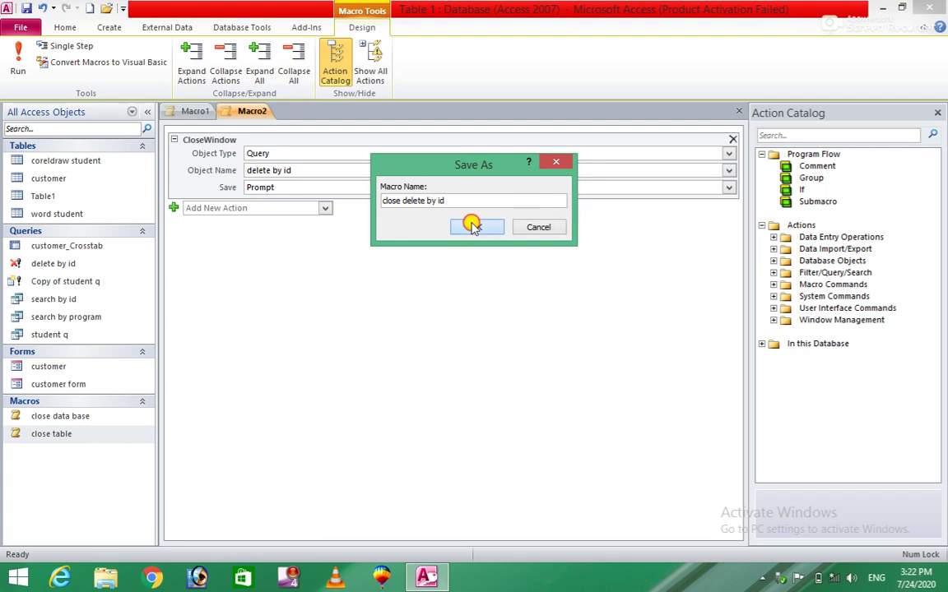
pyautogui.click(472, 225)
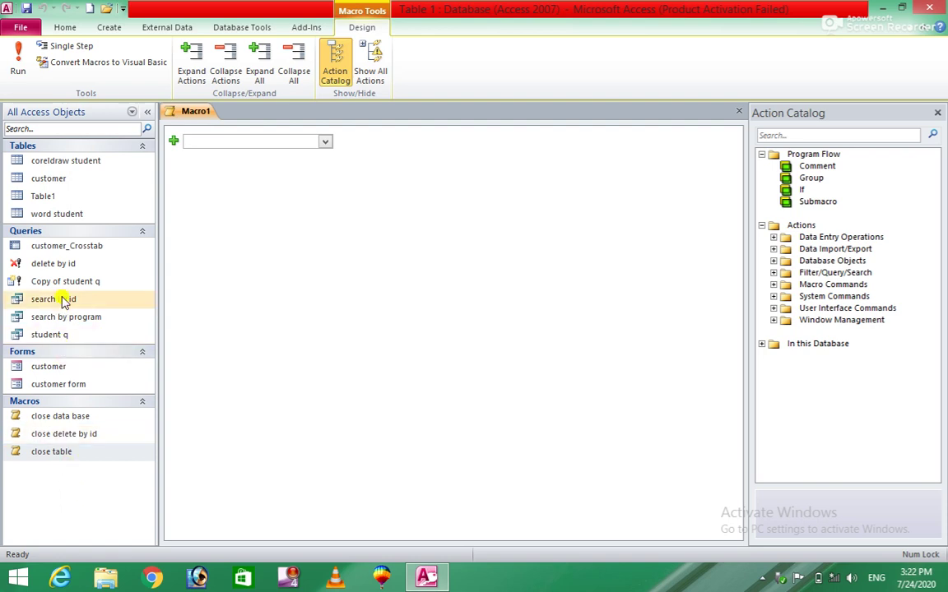
pyautogui.doubleClick(75, 265)
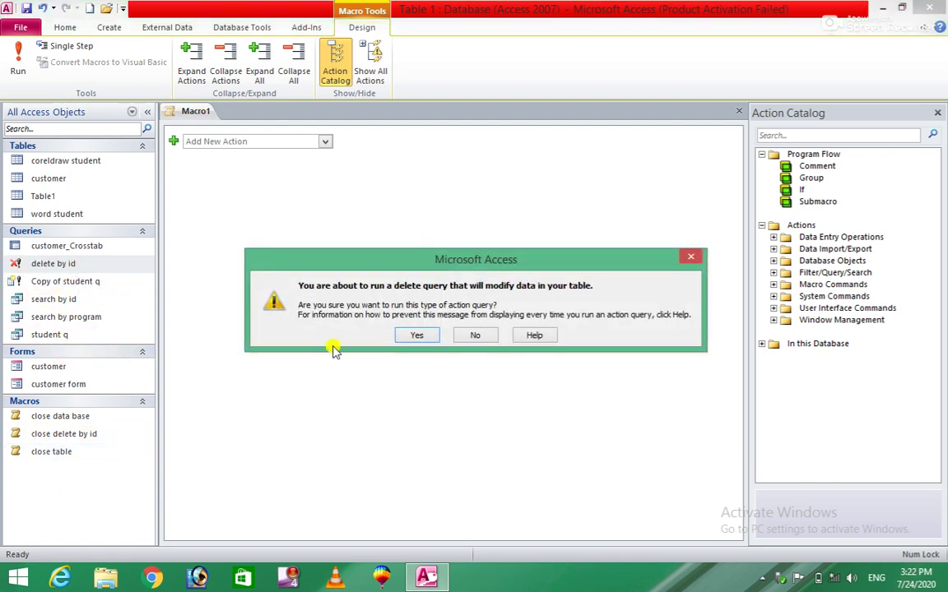
pyautogui.click(415, 337)
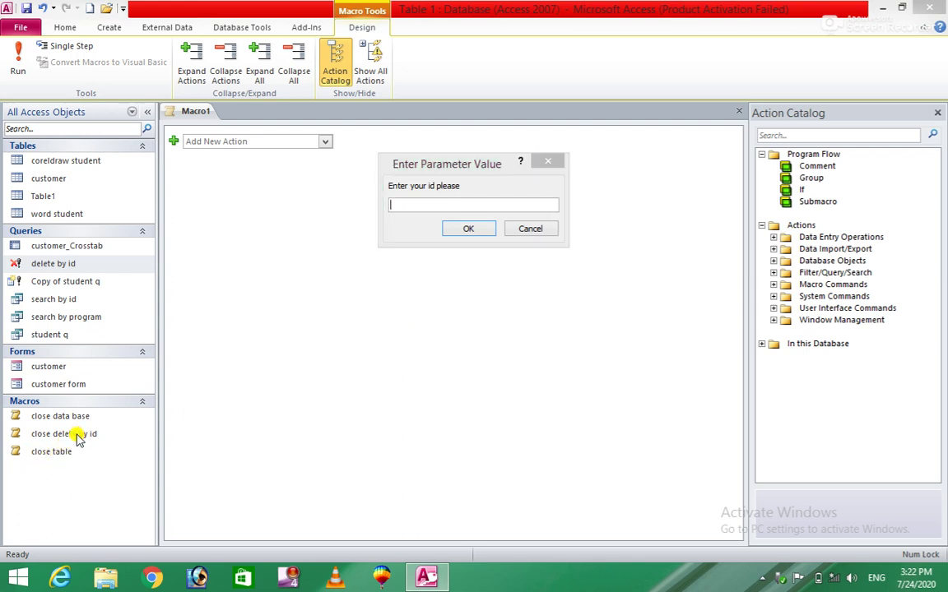
pyautogui.click(521, 231)
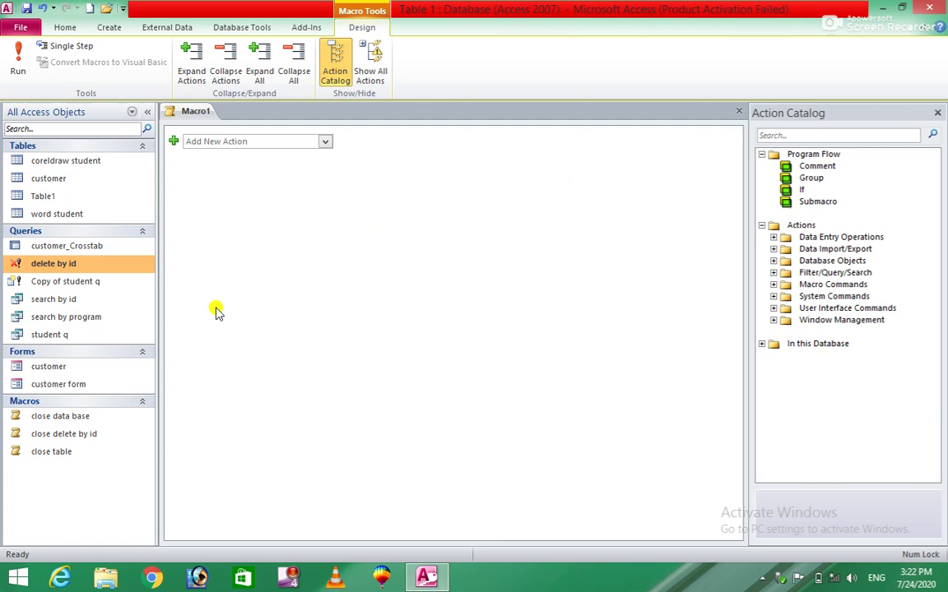
pyautogui.doubleClick(79, 265)
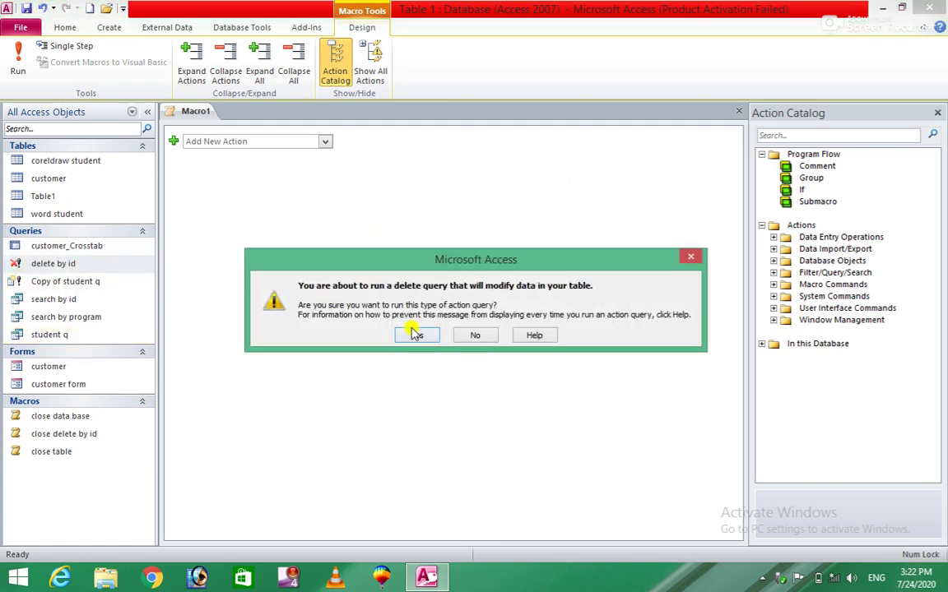
pyautogui.click(470, 333)
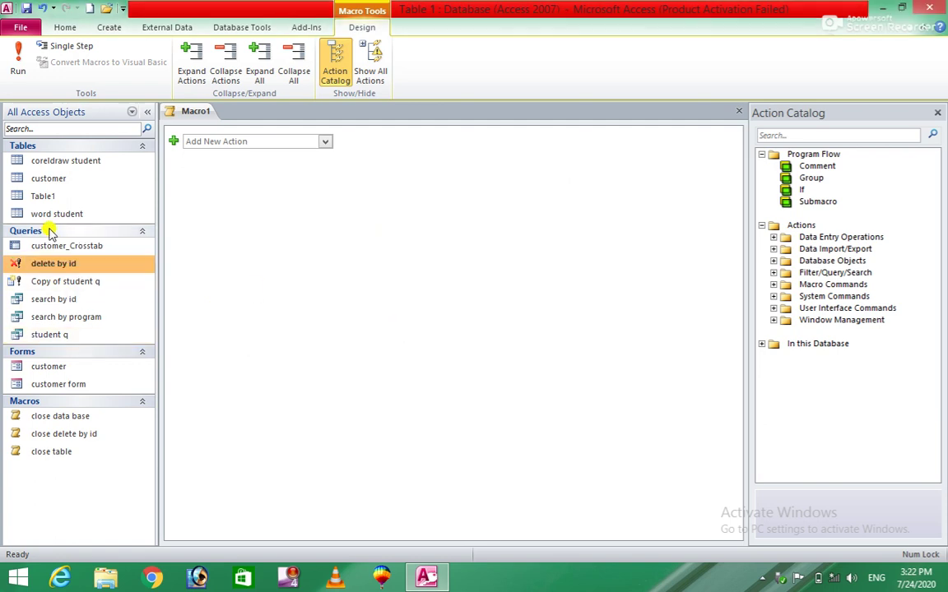
pyautogui.doubleClick(59, 264)
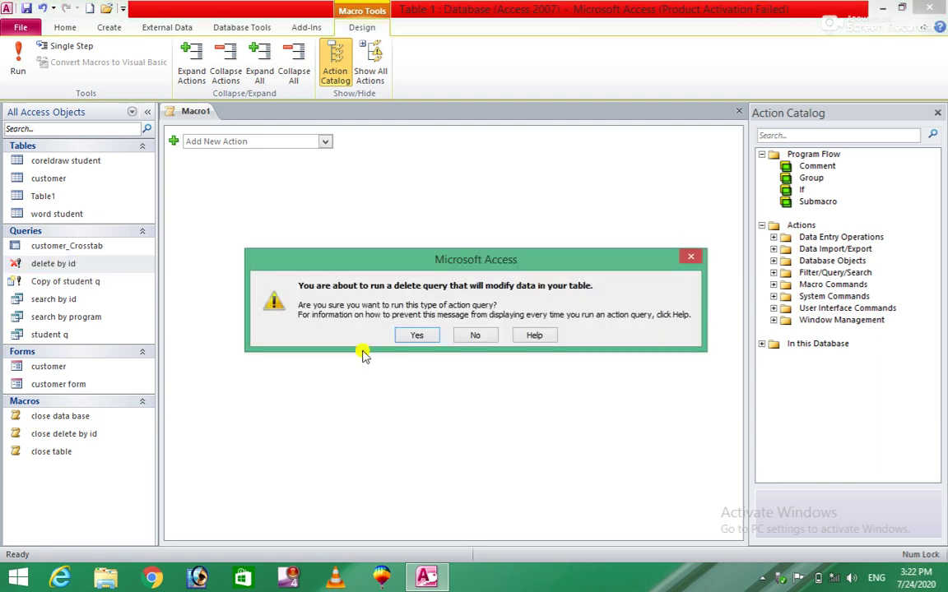
pyautogui.click(482, 338)
# Delete the "close delete by id" macro and confirm its removal
pyautogui.click(79, 437)
pyautogui.rightClick(79, 443)
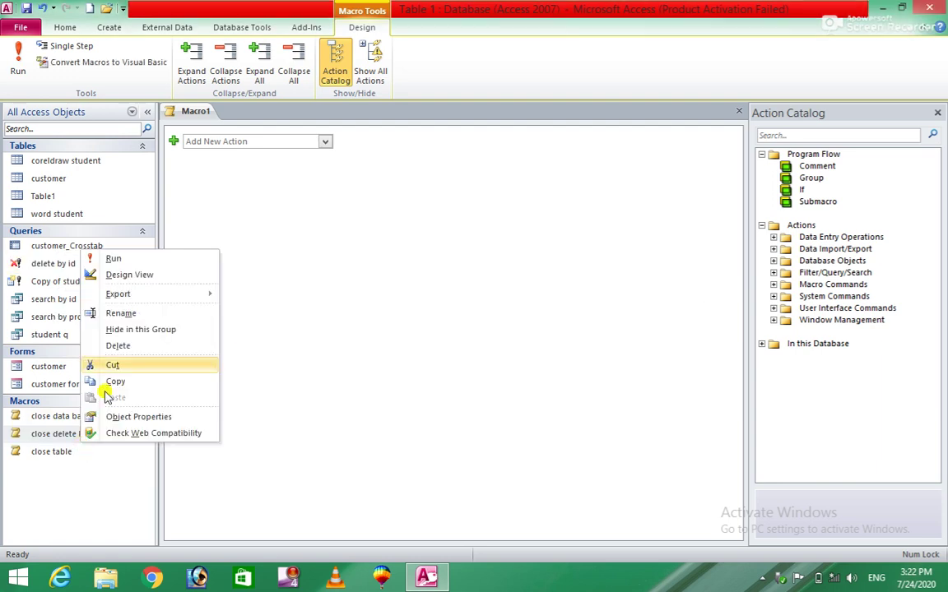
pyautogui.click(133, 348)
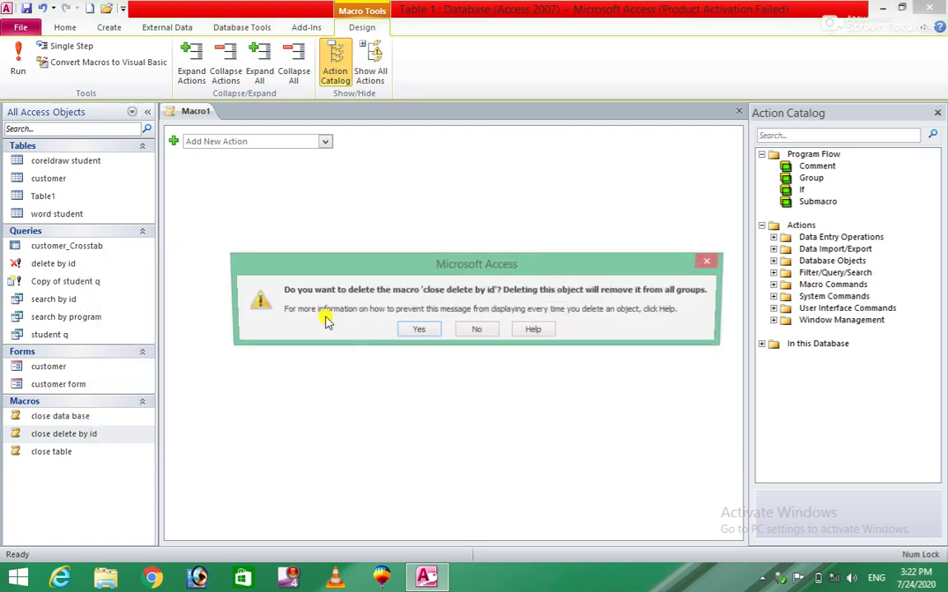
pyautogui.click(420, 330)
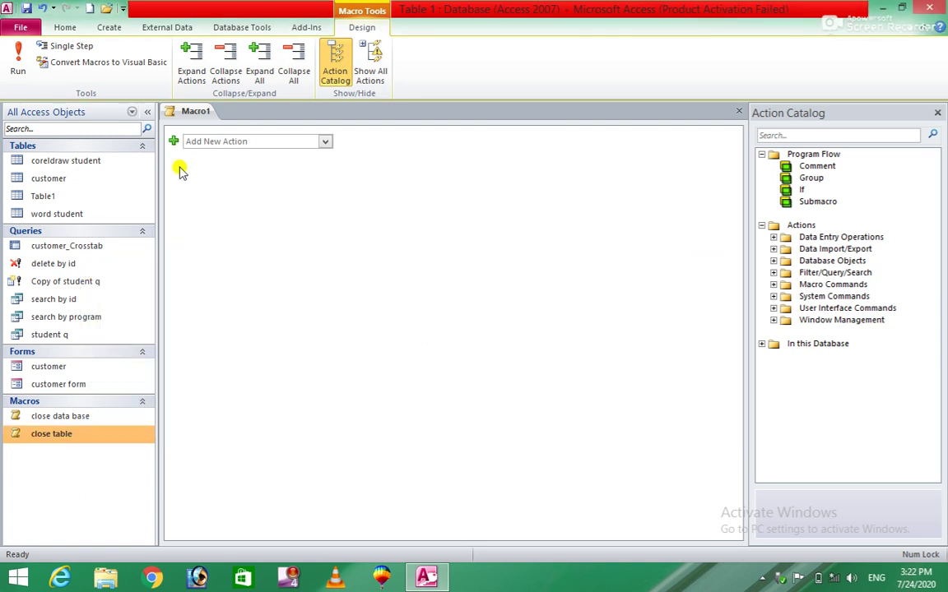
# Create a new macro and add a CloseWindow action to it
pyautogui.click(112, 28)
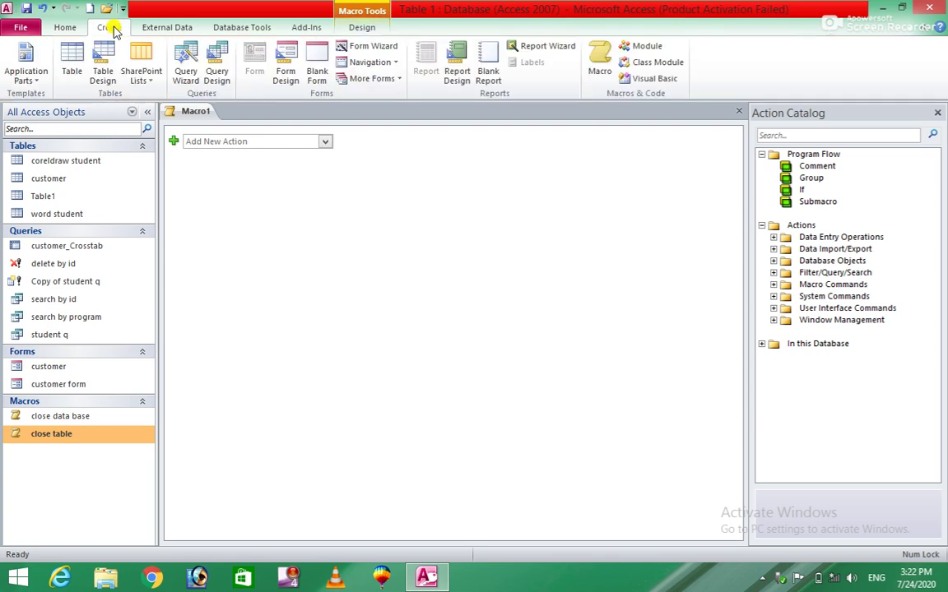
pyautogui.click(601, 62)
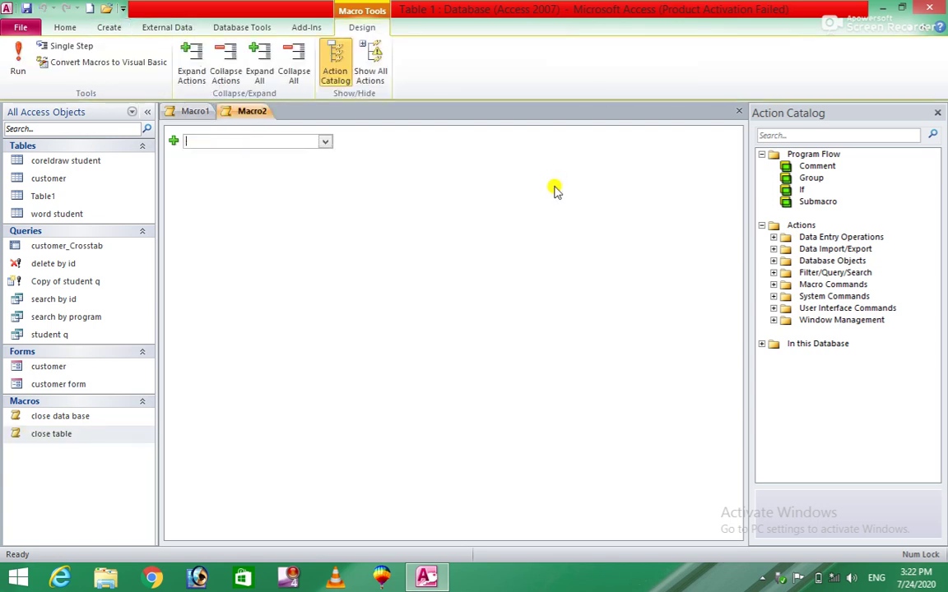
pyautogui.click(326, 142)
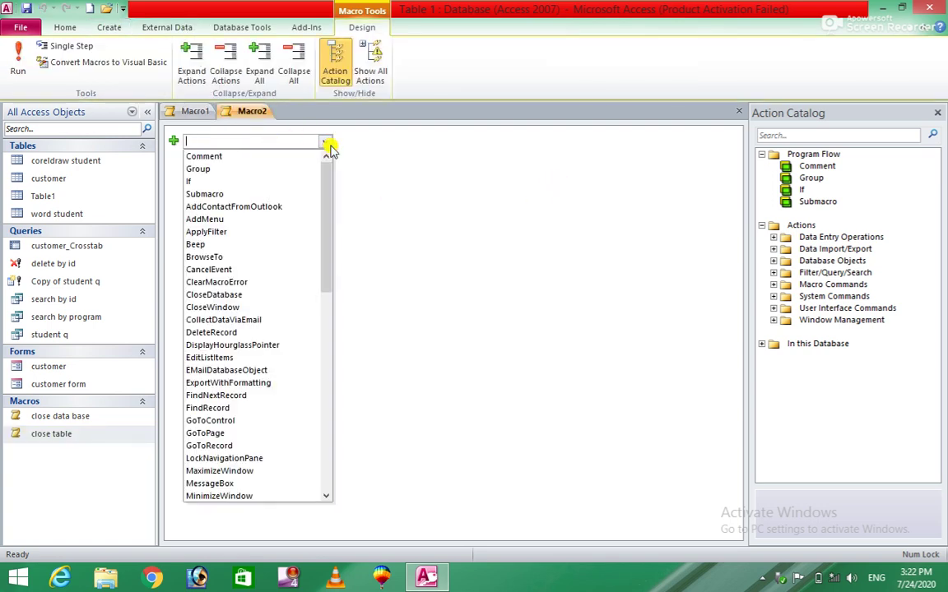
pyautogui.click(212, 307)
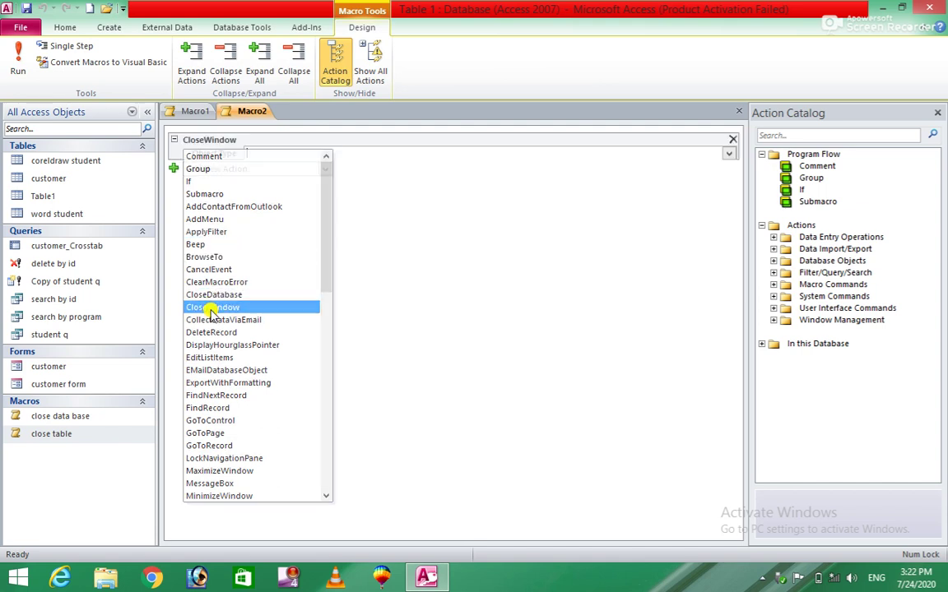
# Set the CloseWindow action's object type to Query and its object name to "search by id"
pyautogui.click(729, 154)
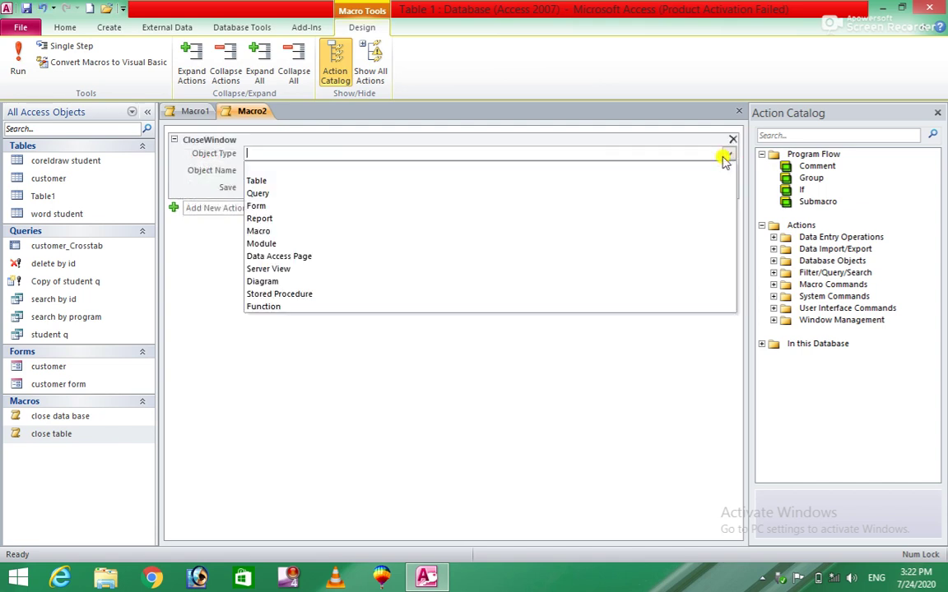
pyautogui.click(441, 193)
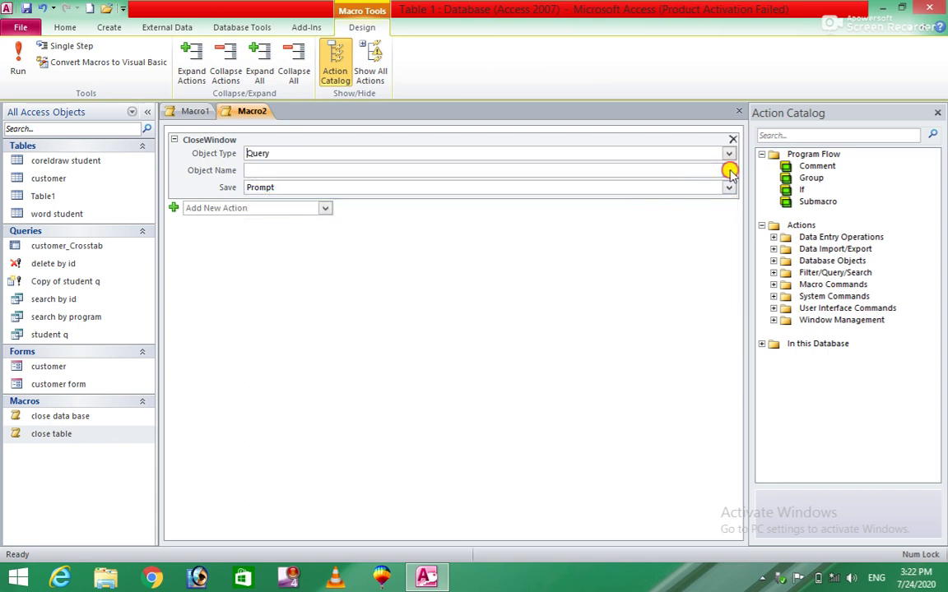
pyautogui.click(729, 171)
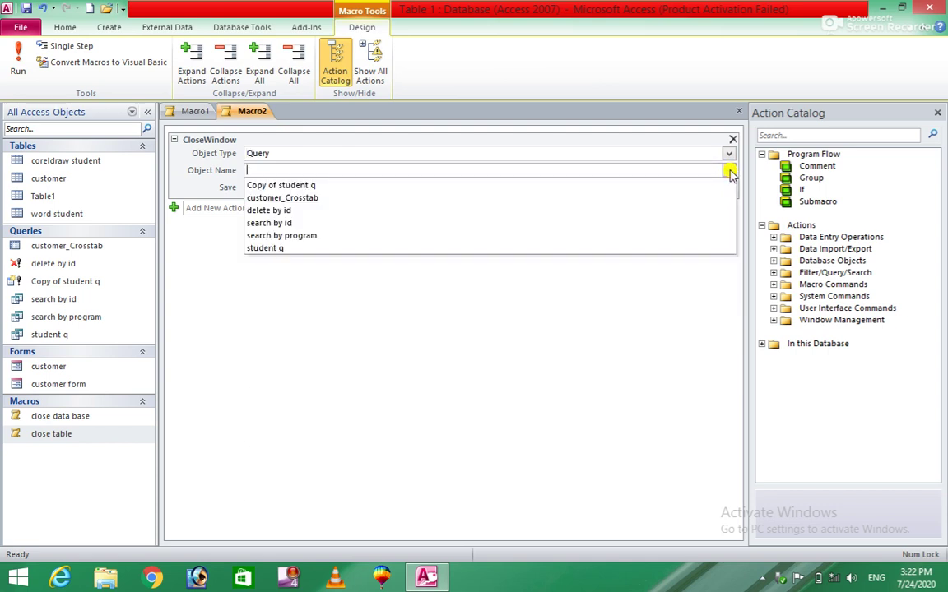
pyautogui.click(372, 224)
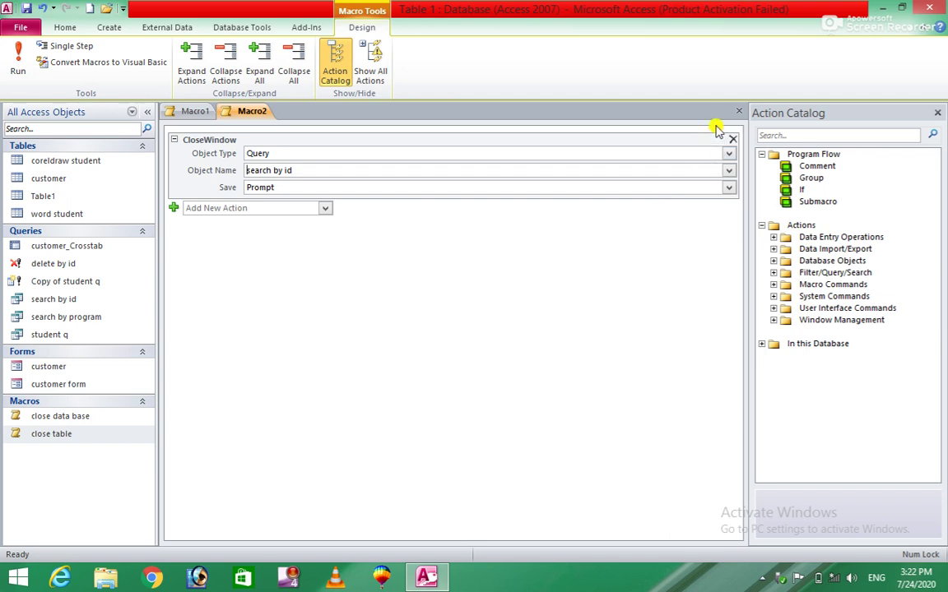
# Close the new macro and save it as "close search by id"
pyautogui.click(738, 111)
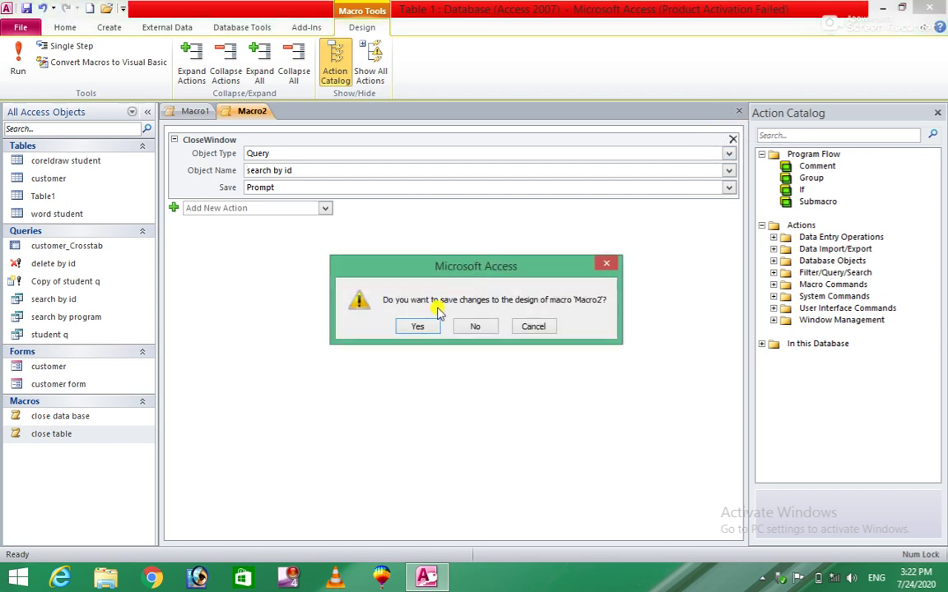
pyautogui.click(416, 326)
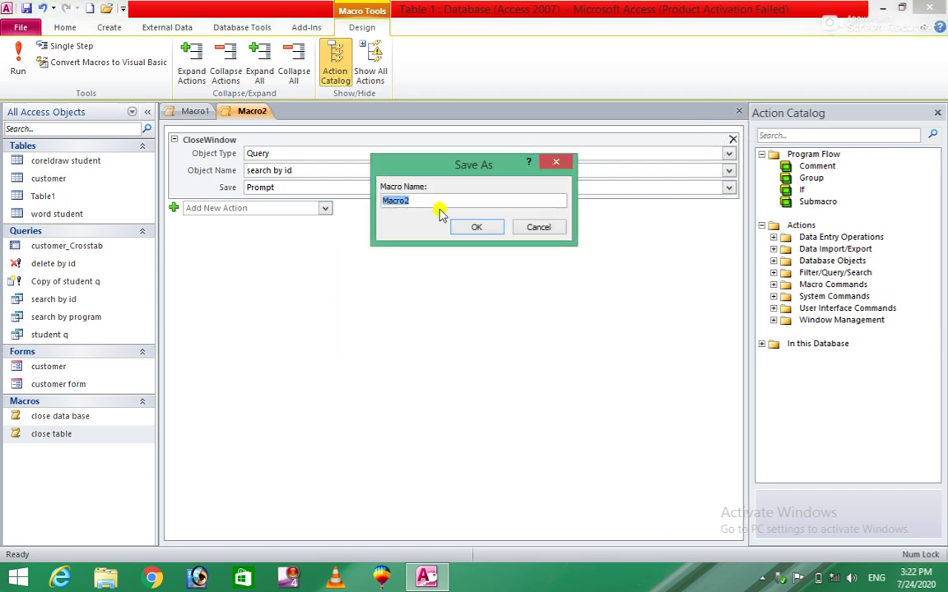
pyautogui.write('cla')
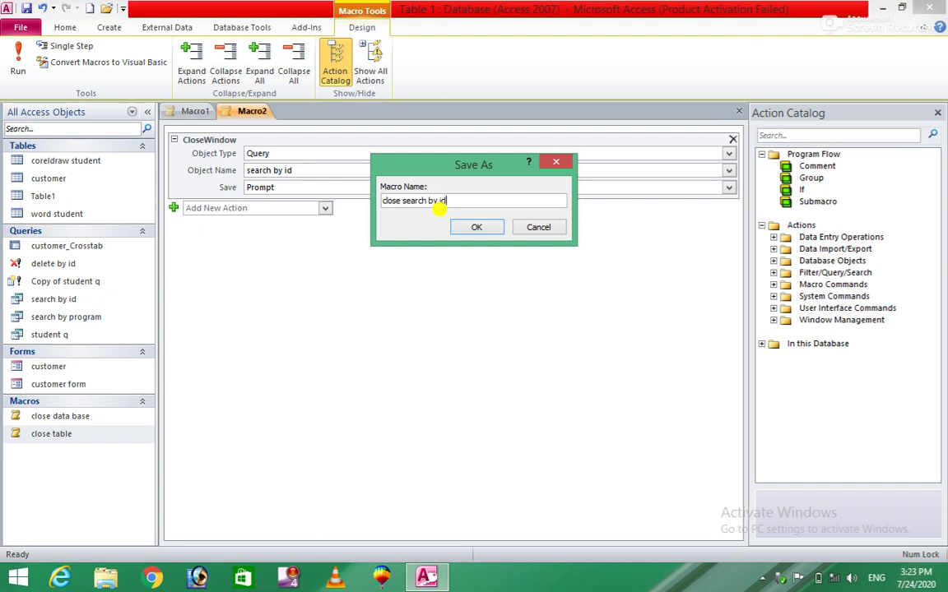
pyautogui.click(462, 227)
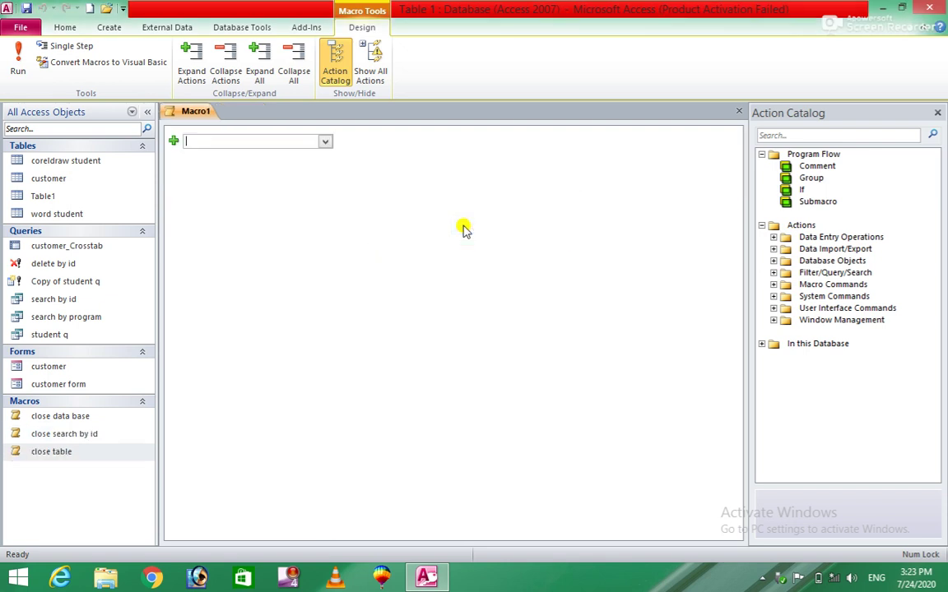
# Open the "search by id" query with ID 1 and run the "close search by id" macro to test it
pyautogui.doubleClick(66, 300)
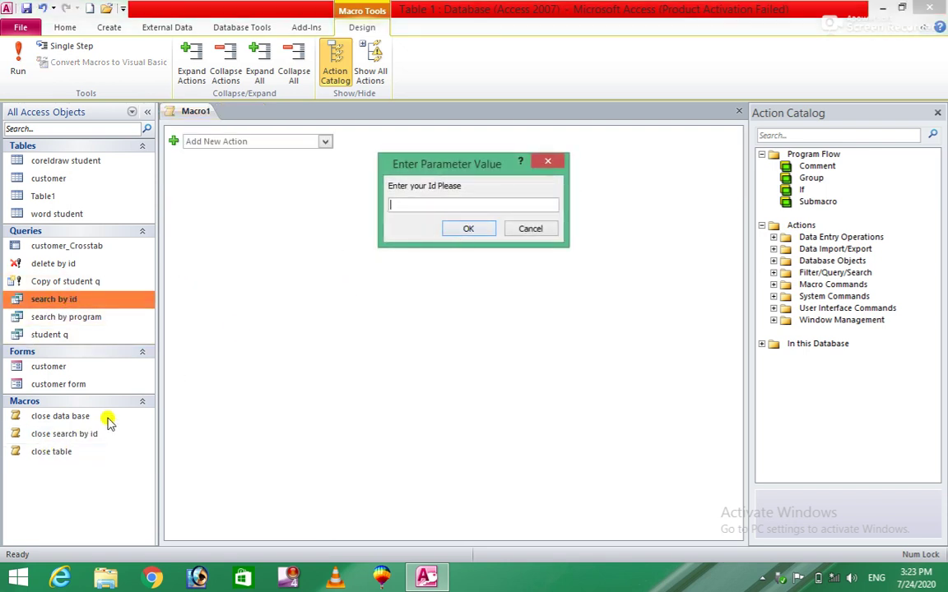
pyautogui.click(84, 438)
pyautogui.write('1')
pyautogui.click(474, 231)
pyautogui.click(474, 231)
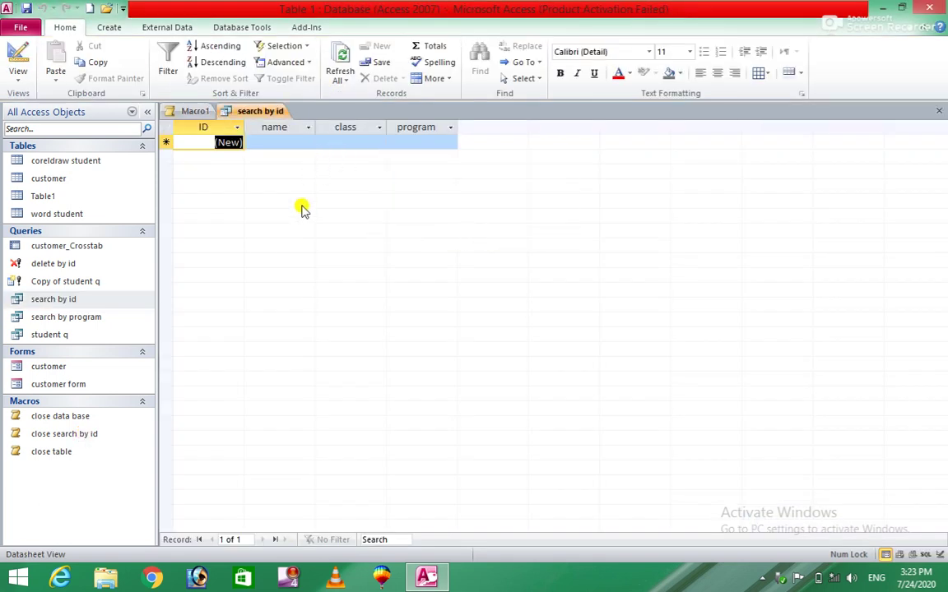
pyautogui.doubleClick(60, 435)
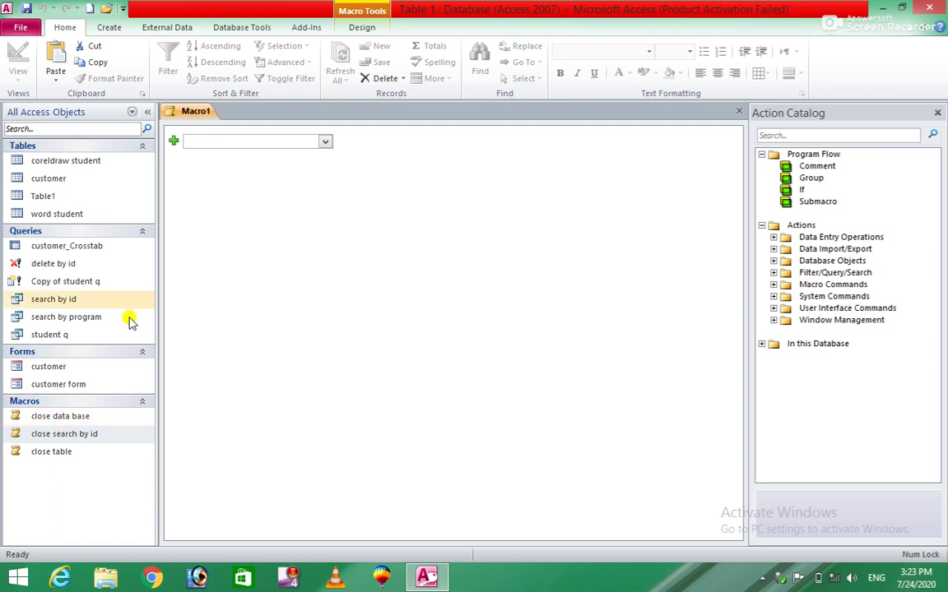
# Close the empty Macro1 design
pyautogui.click(104, 28)
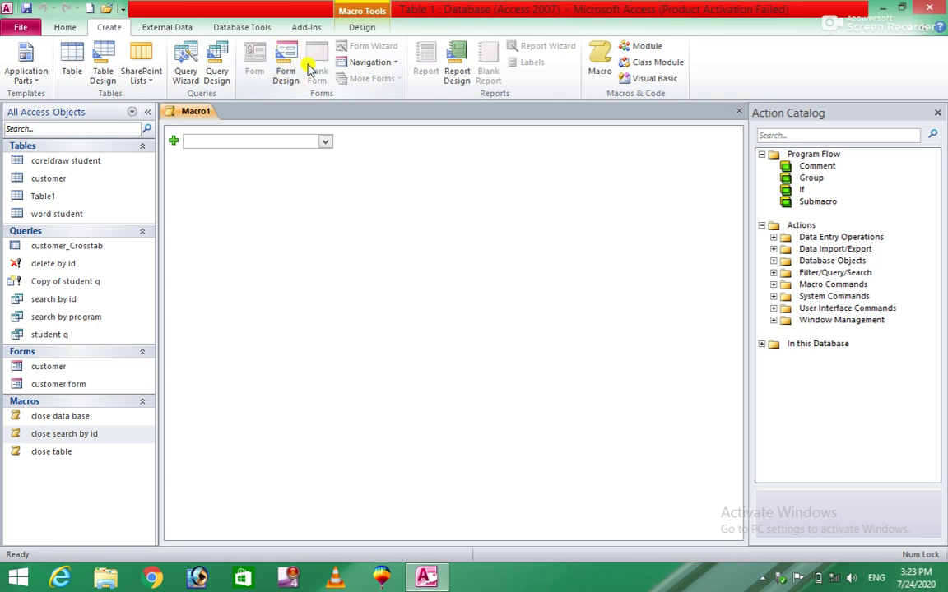
pyautogui.click(739, 111)
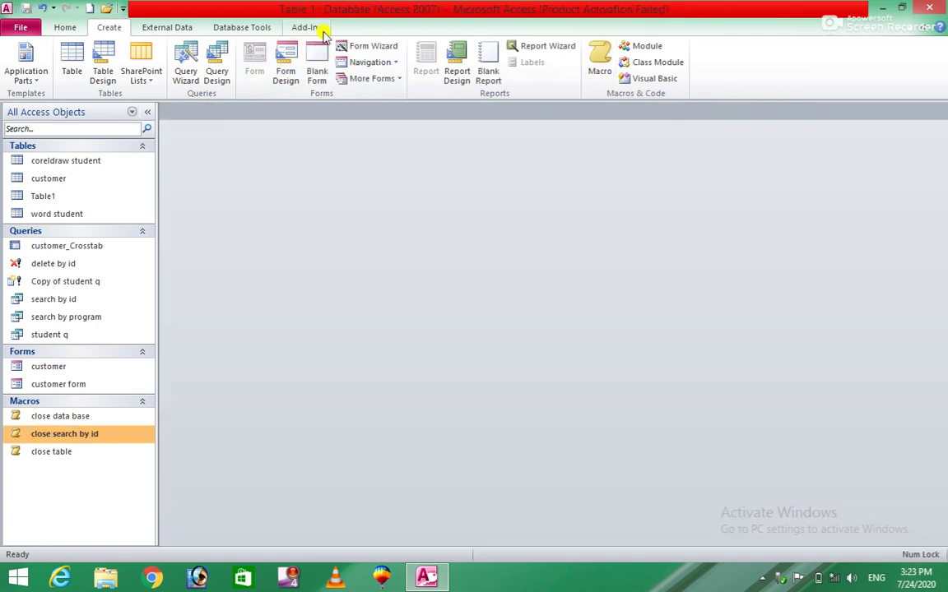
# Create a blank form, add a command button with the wizard's default Find Next action, and enlarge it
pyautogui.click(318, 65)
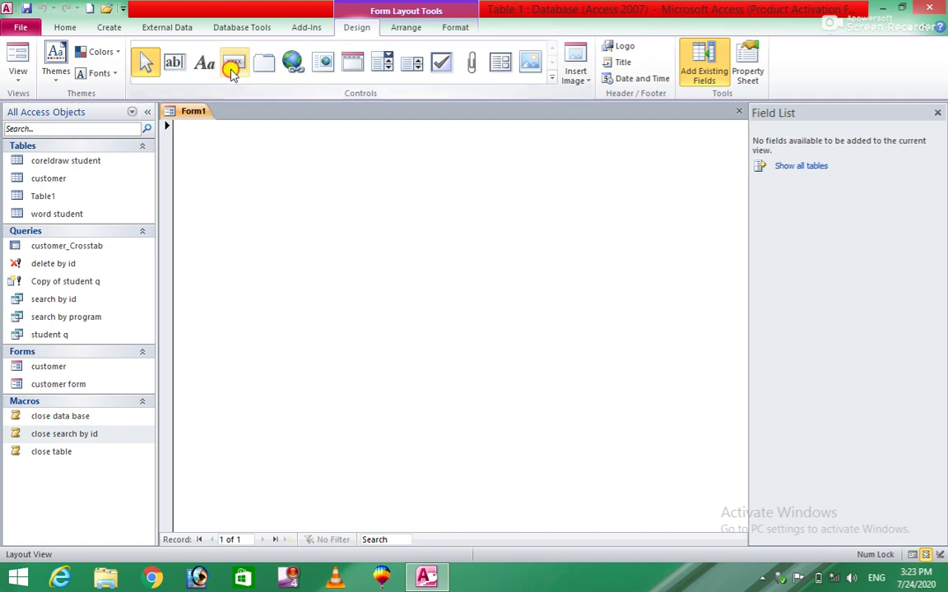
pyautogui.click(233, 66)
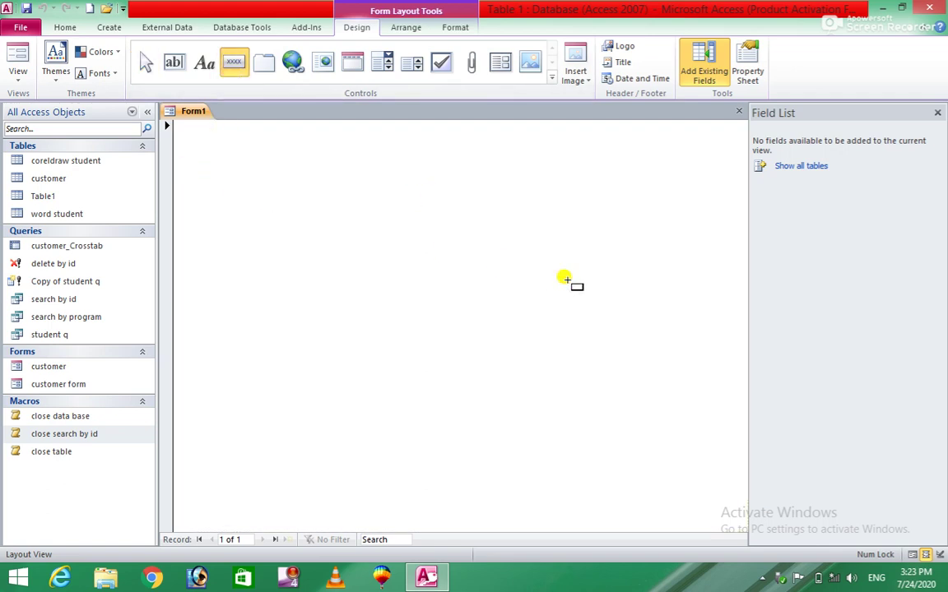
pyautogui.click(566, 280)
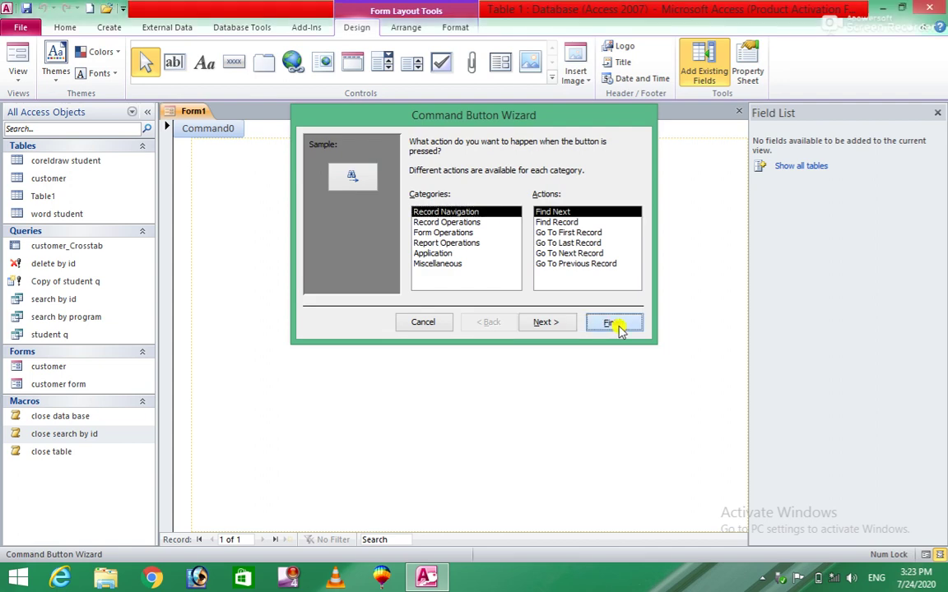
pyautogui.click(613, 323)
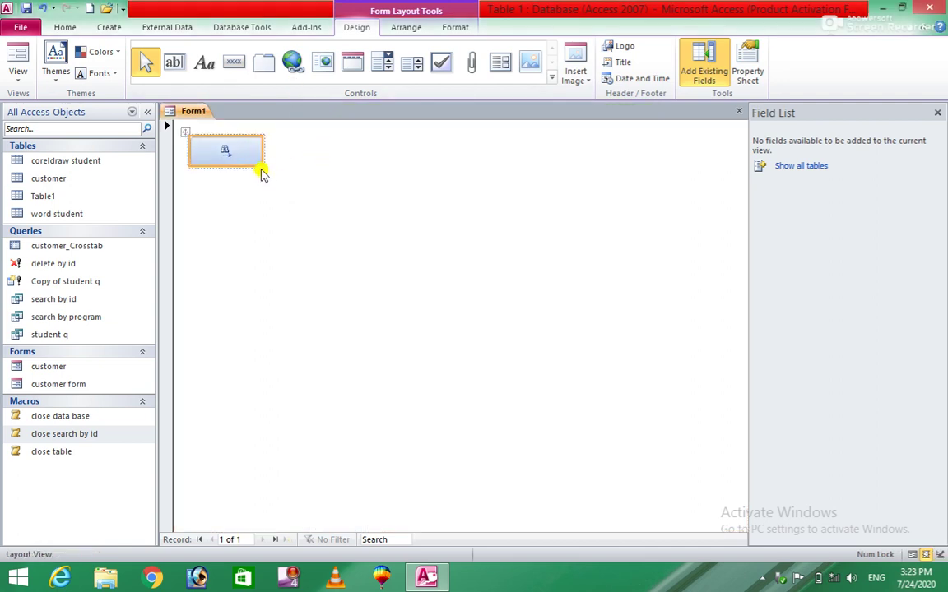
pyautogui.moveTo(265, 169); pyautogui.dragTo(623, 322)
pyautogui.click(500, 277)
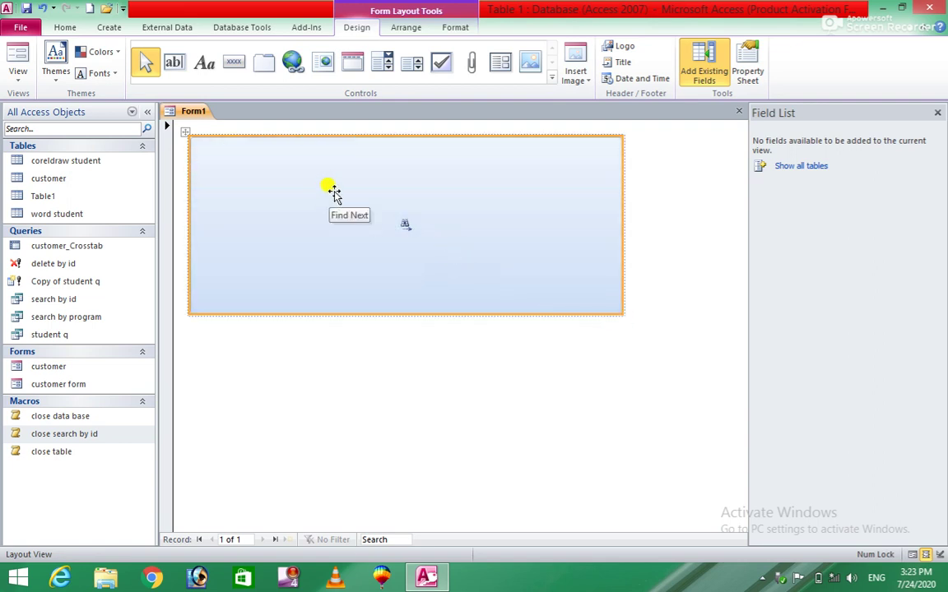
# Hide the field list and close the button form without saving it
pyautogui.click(939, 113)
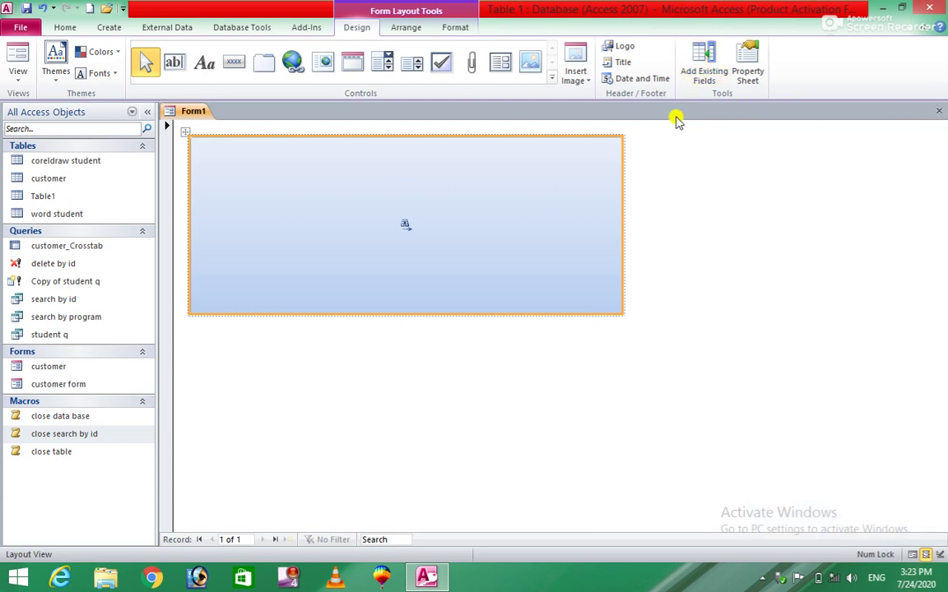
pyautogui.click(940, 112)
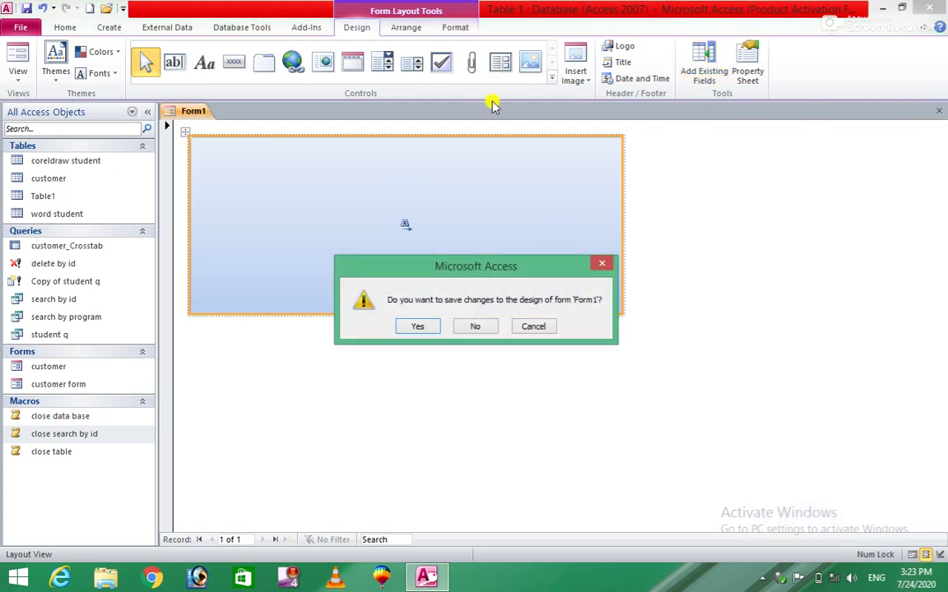
pyautogui.click(466, 330)
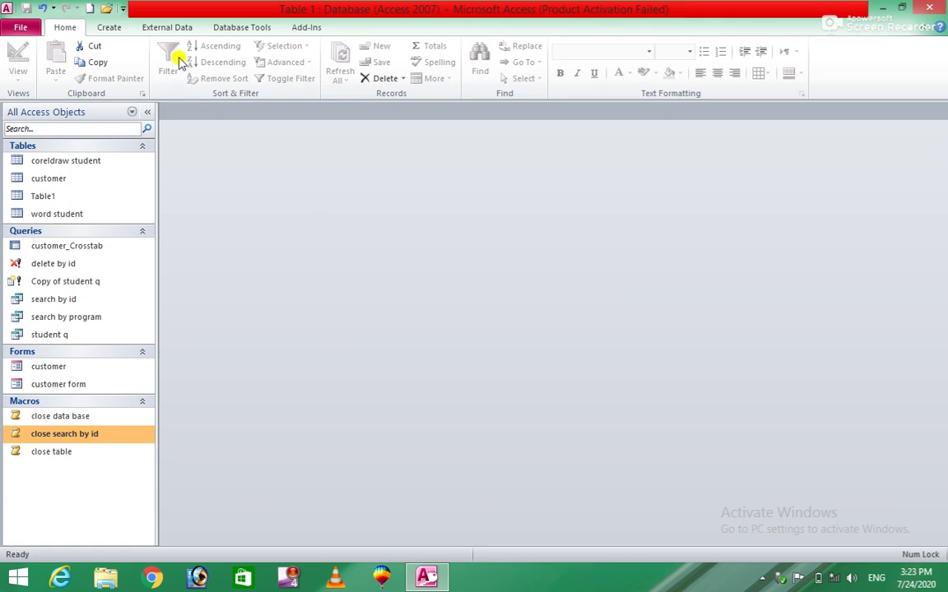
# Create a new blank form, insert a tab control, and hide the field list
pyautogui.click(109, 27)
pyautogui.click(317, 71)
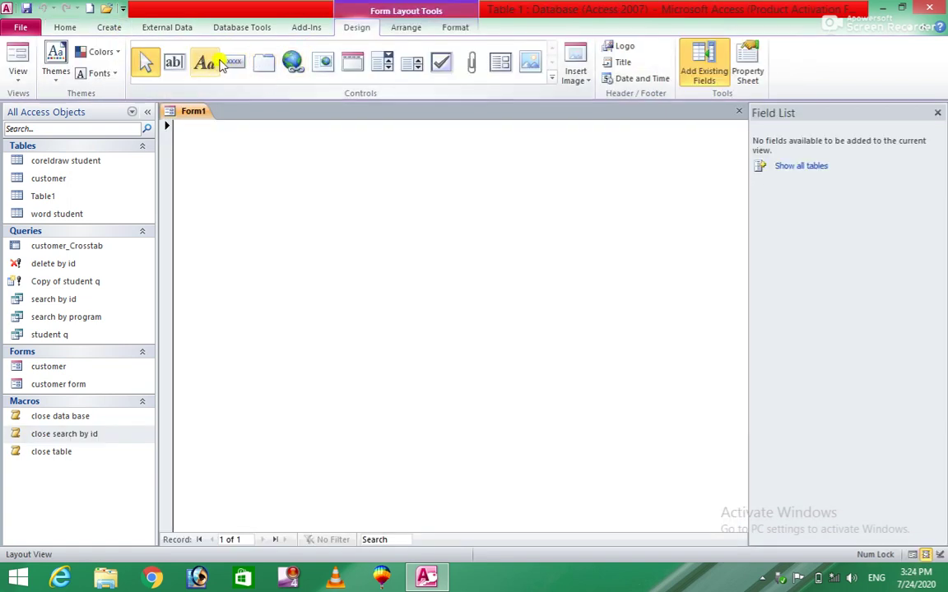
pyautogui.click(264, 61)
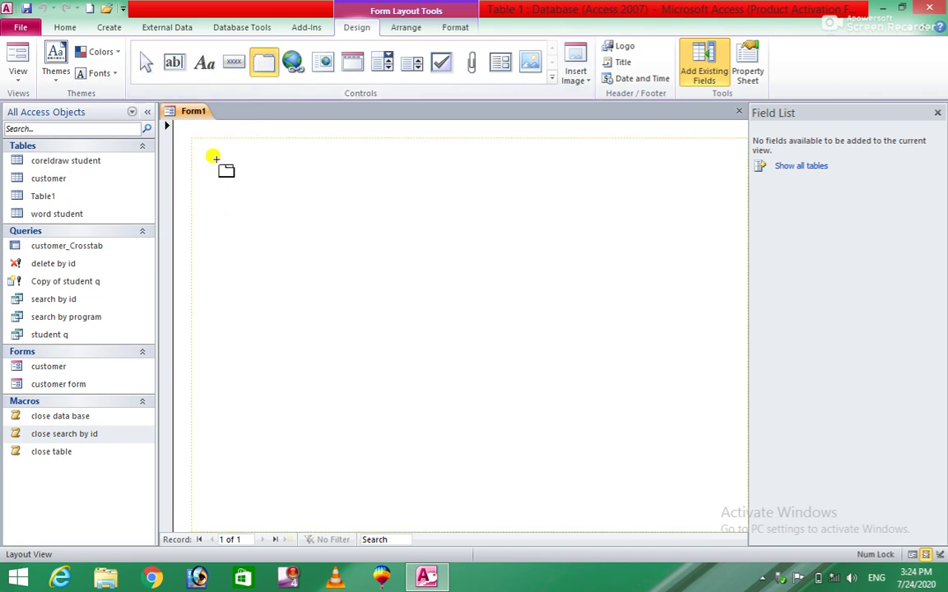
pyautogui.click(349, 220)
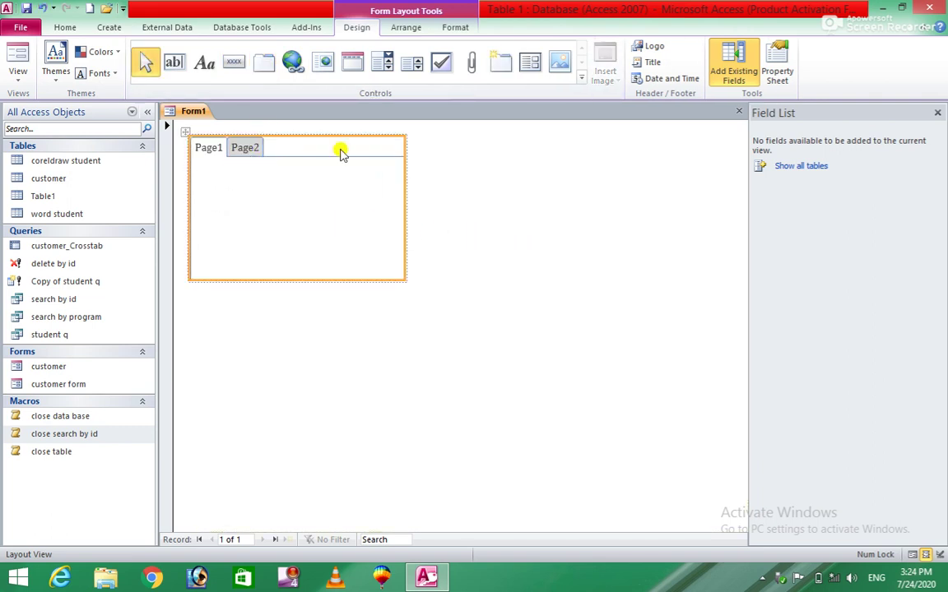
pyautogui.click(738, 66)
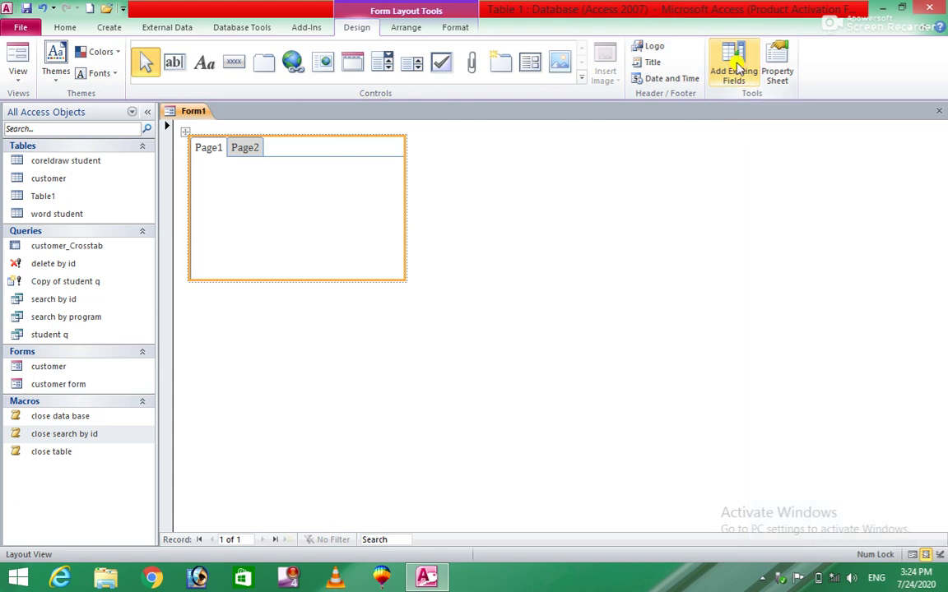
# Show the property sheet and rename the tab control as table1
pyautogui.click(781, 72)
pyautogui.click(897, 165)
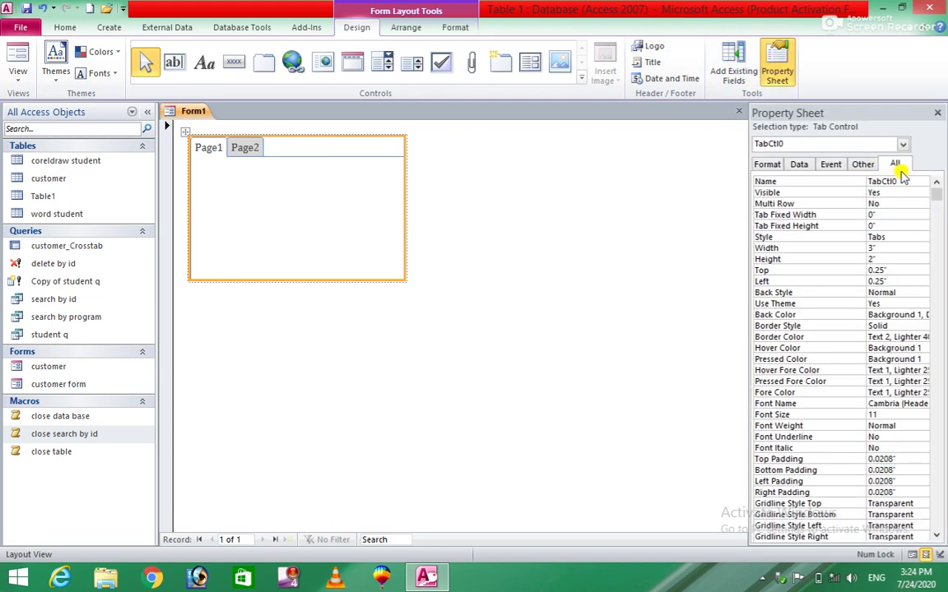
pyautogui.click(902, 185)
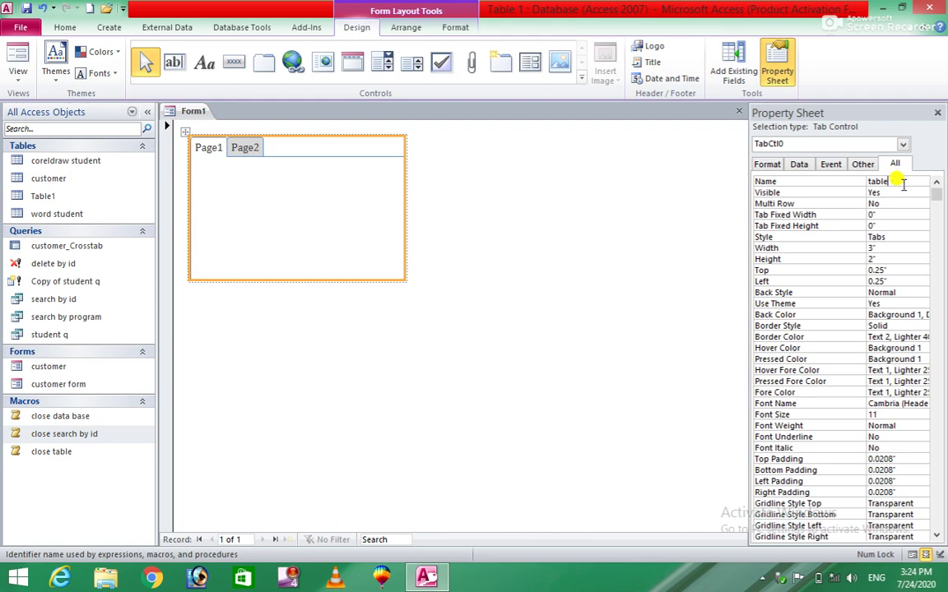
pyautogui.press('Return')
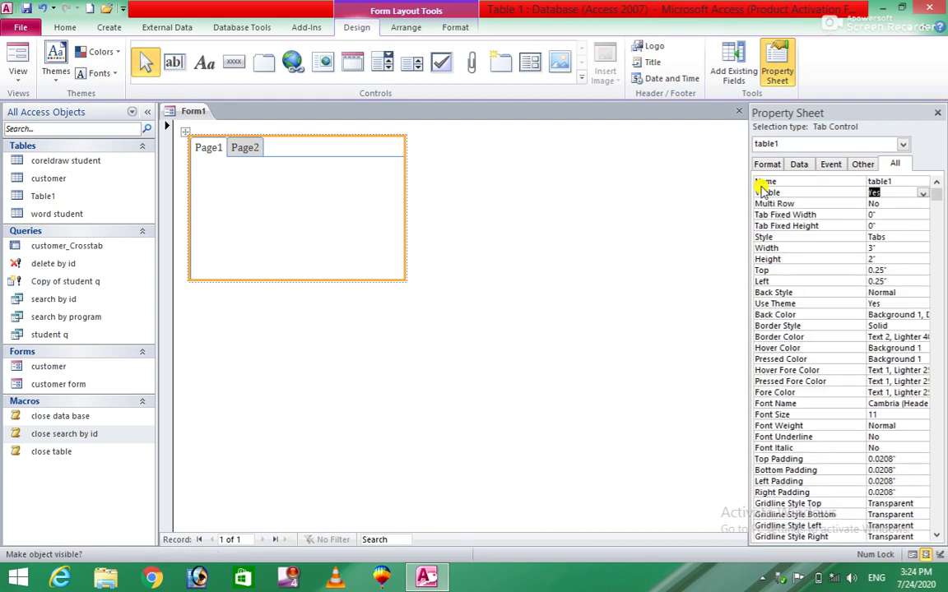
pyautogui.click(218, 150)
pyautogui.click(497, 190)
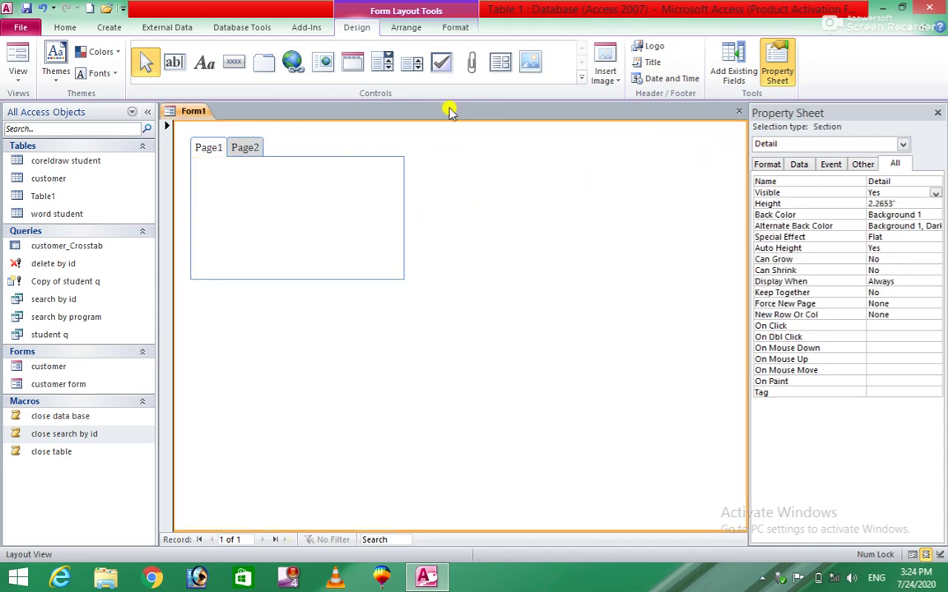
# Try to rename the tab control's first page, Page1, as table1
pyautogui.click(209, 151)
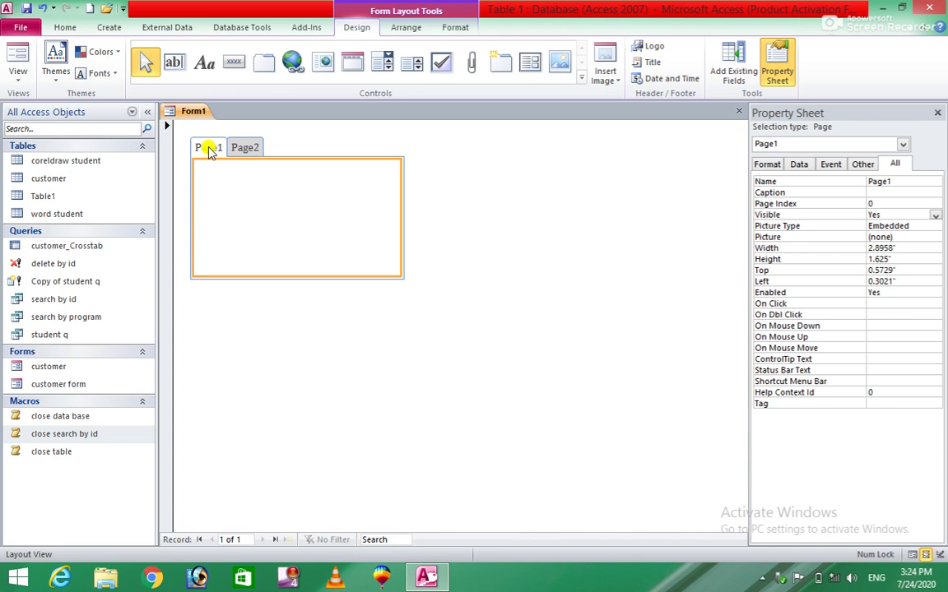
pyautogui.click(909, 177)
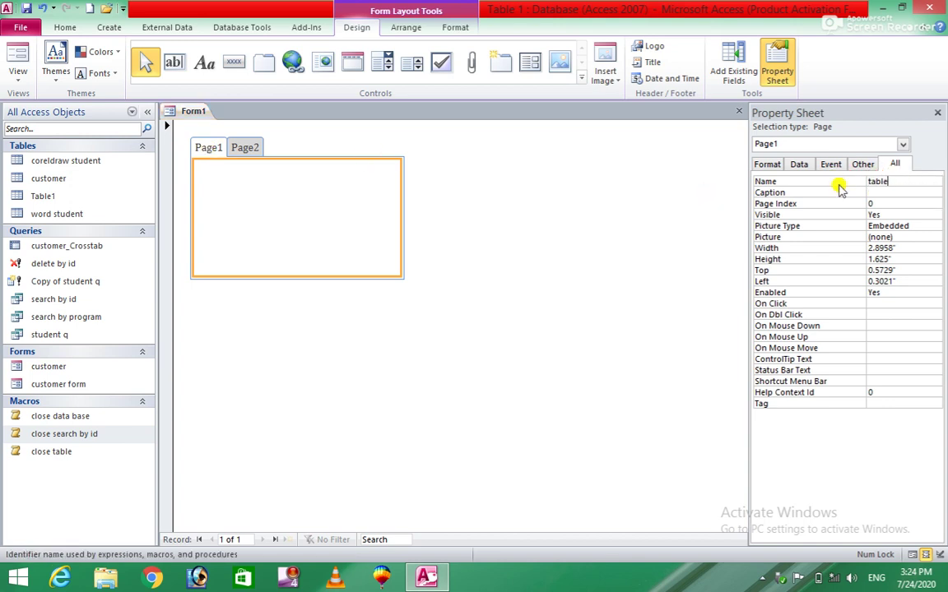
pyautogui.press('Return')
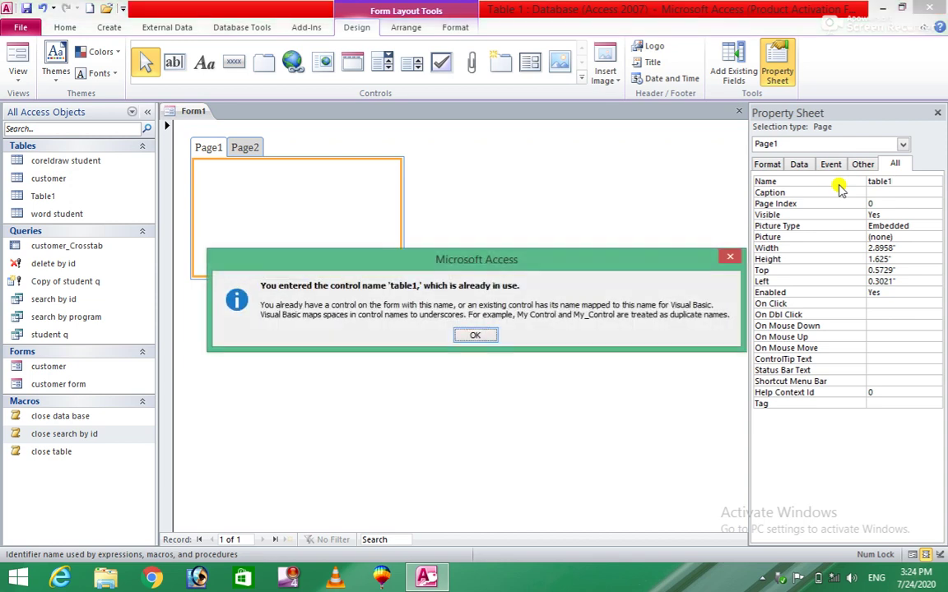
pyautogui.press('Return')
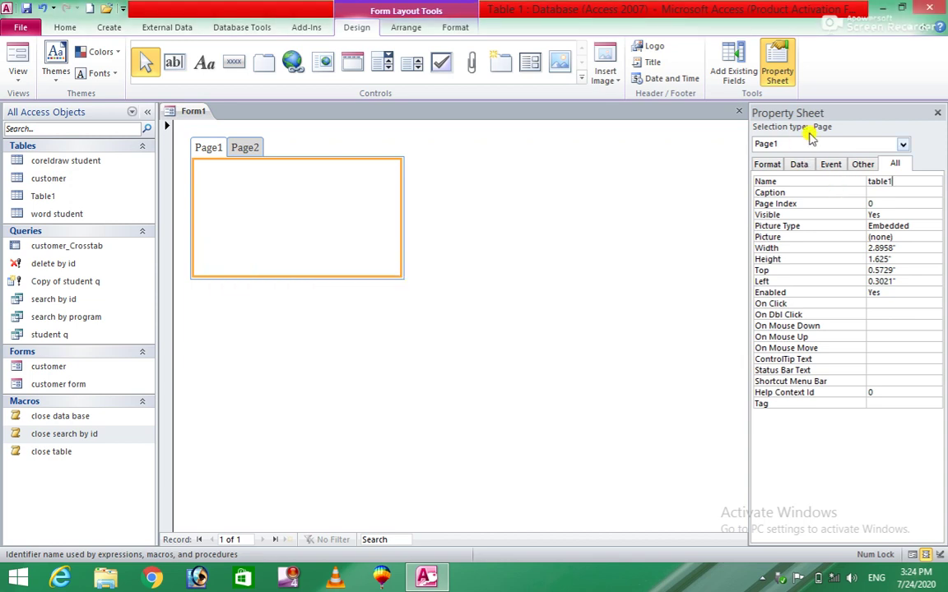
pyautogui.click(504, 207)
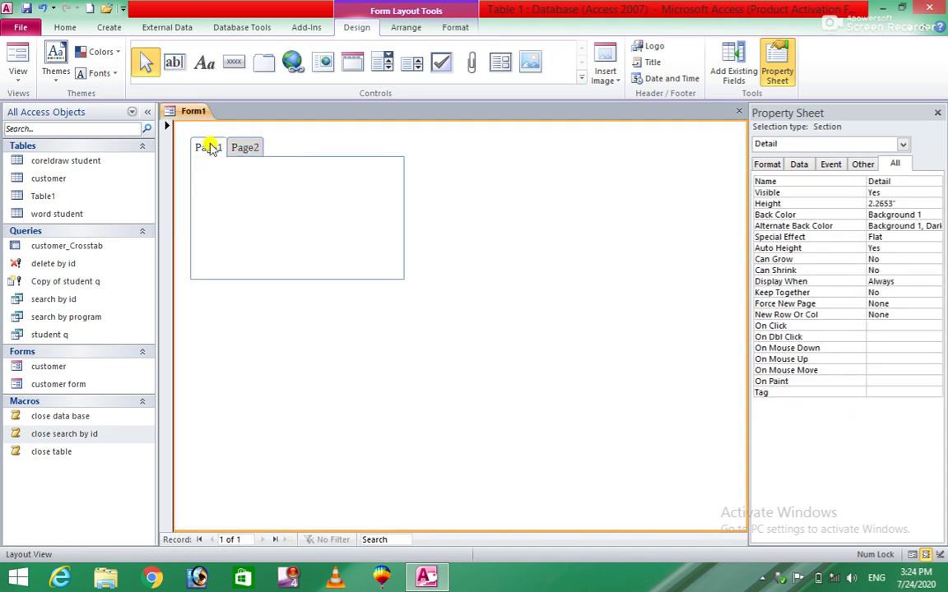
# Hide the property sheet and exit Access after cancelling the form's Save As
pyautogui.click(937, 112)
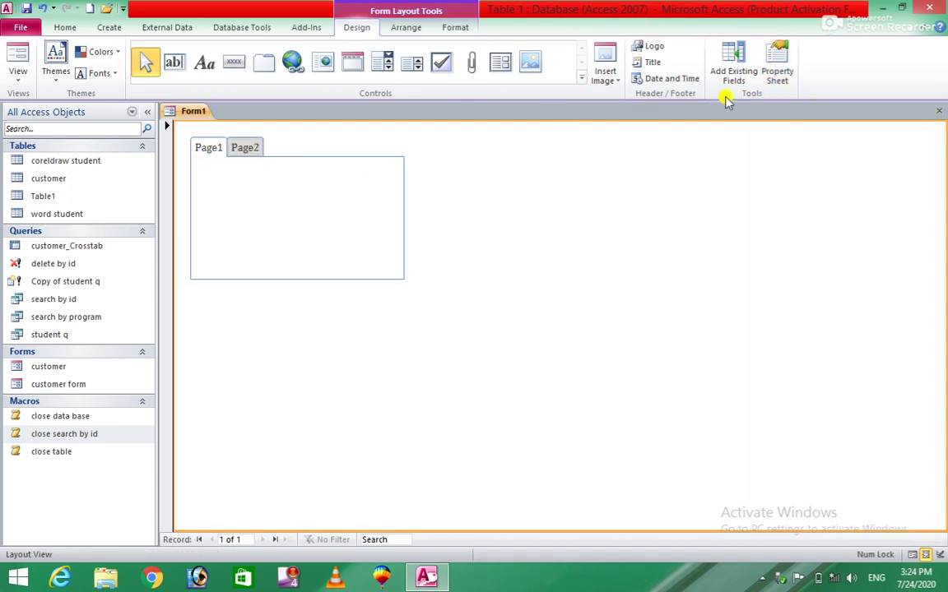
pyautogui.click(939, 111)
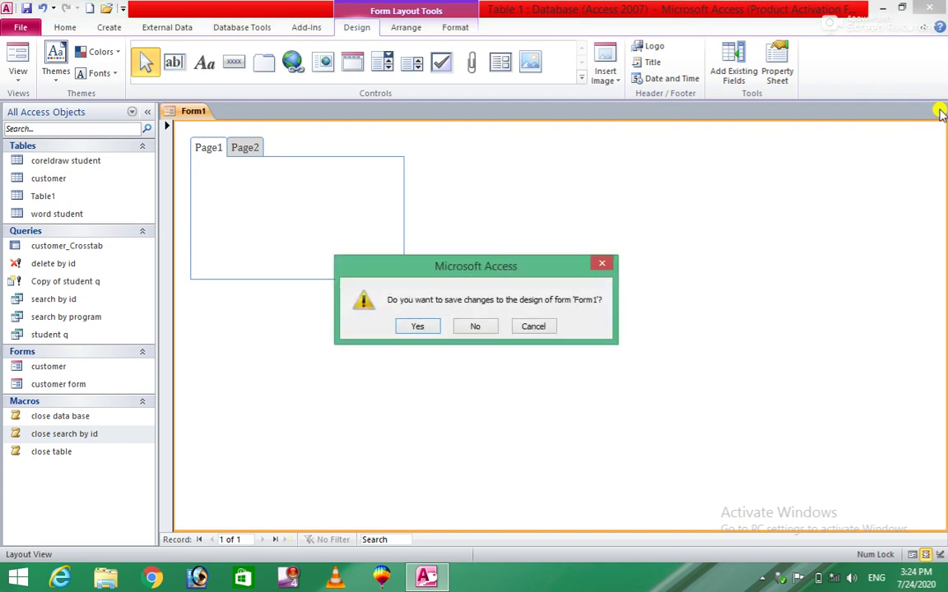
pyautogui.click(417, 326)
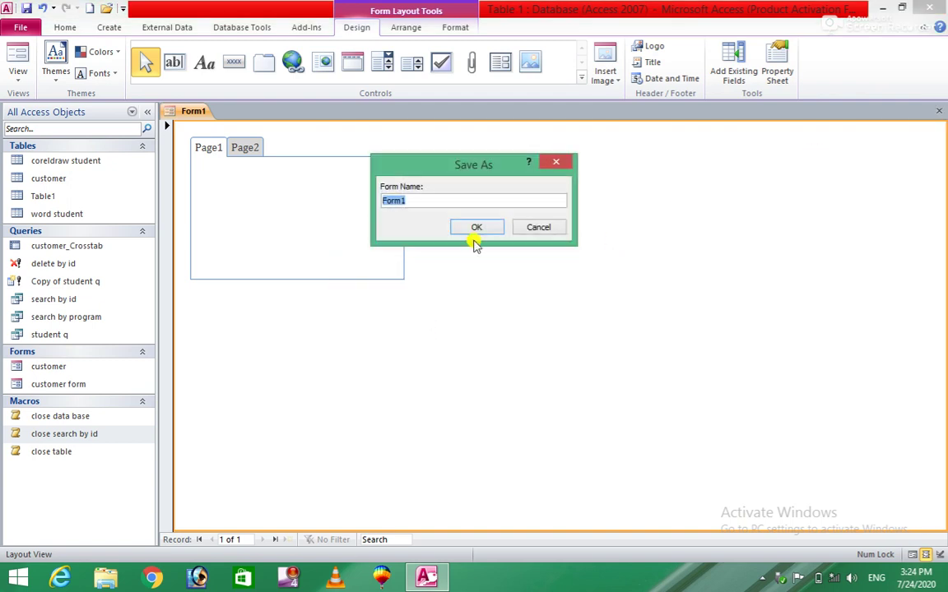
pyautogui.click(538, 228)
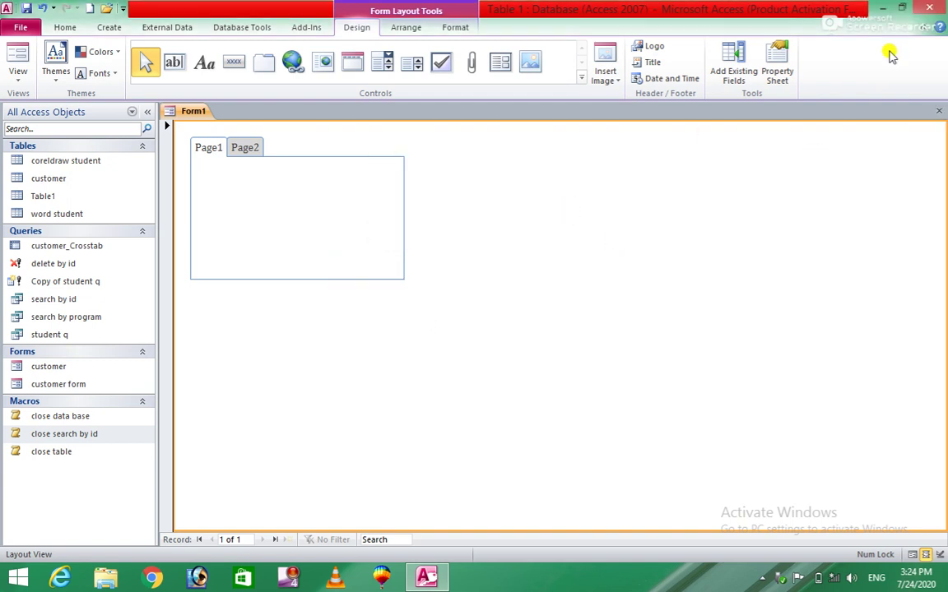
pyautogui.click(930, 8)
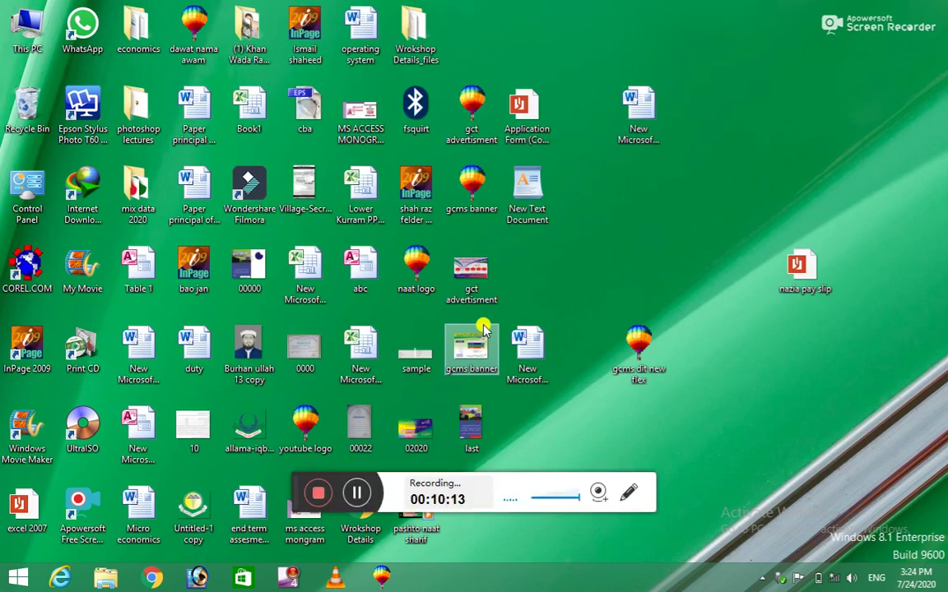
pyautogui.click(314, 492)
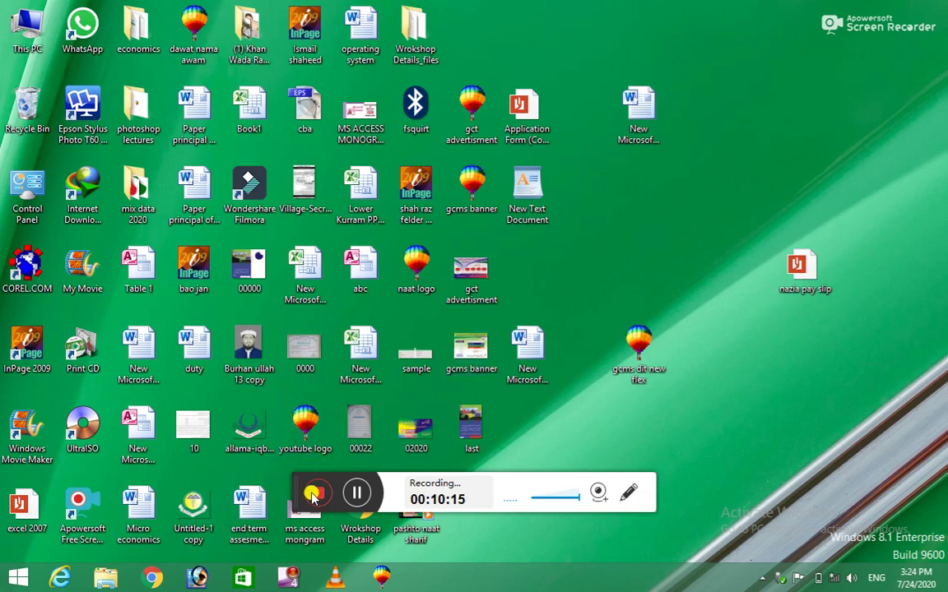